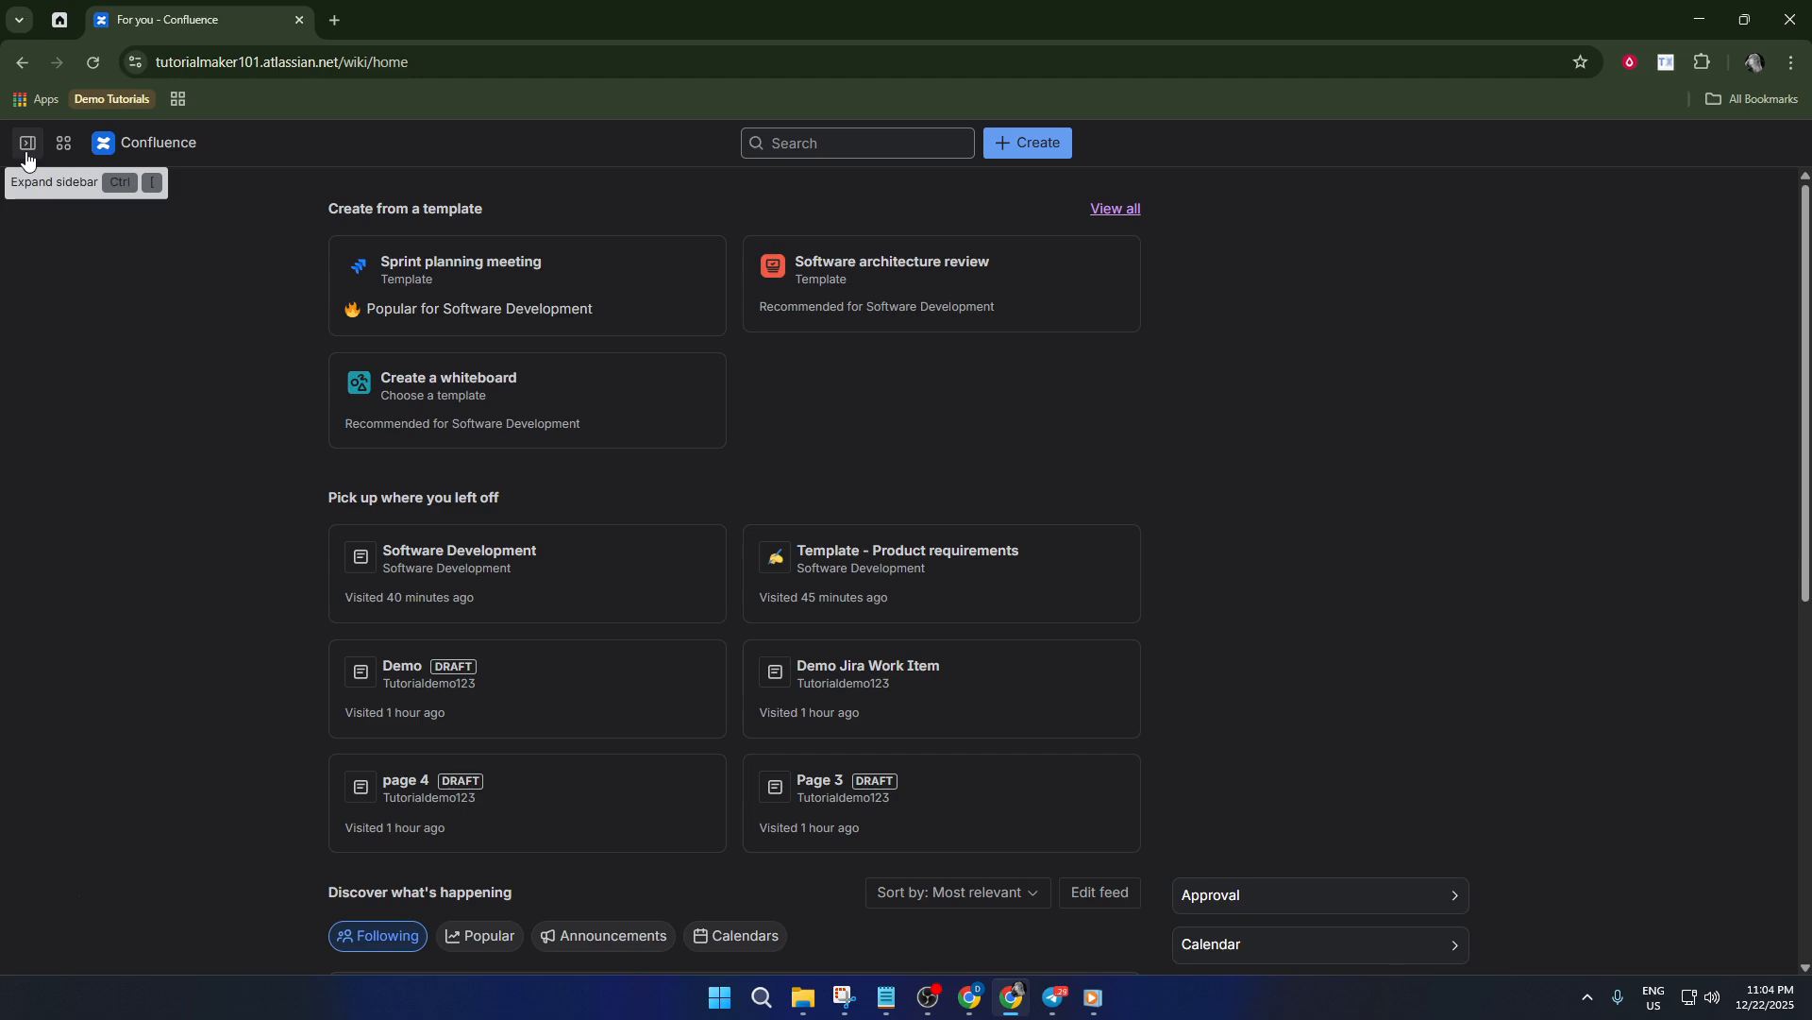
- Start a new space with the Knowledge base purpose, name it "Knowledge base", and continue to its feature settings
mouse_move(19, 148)
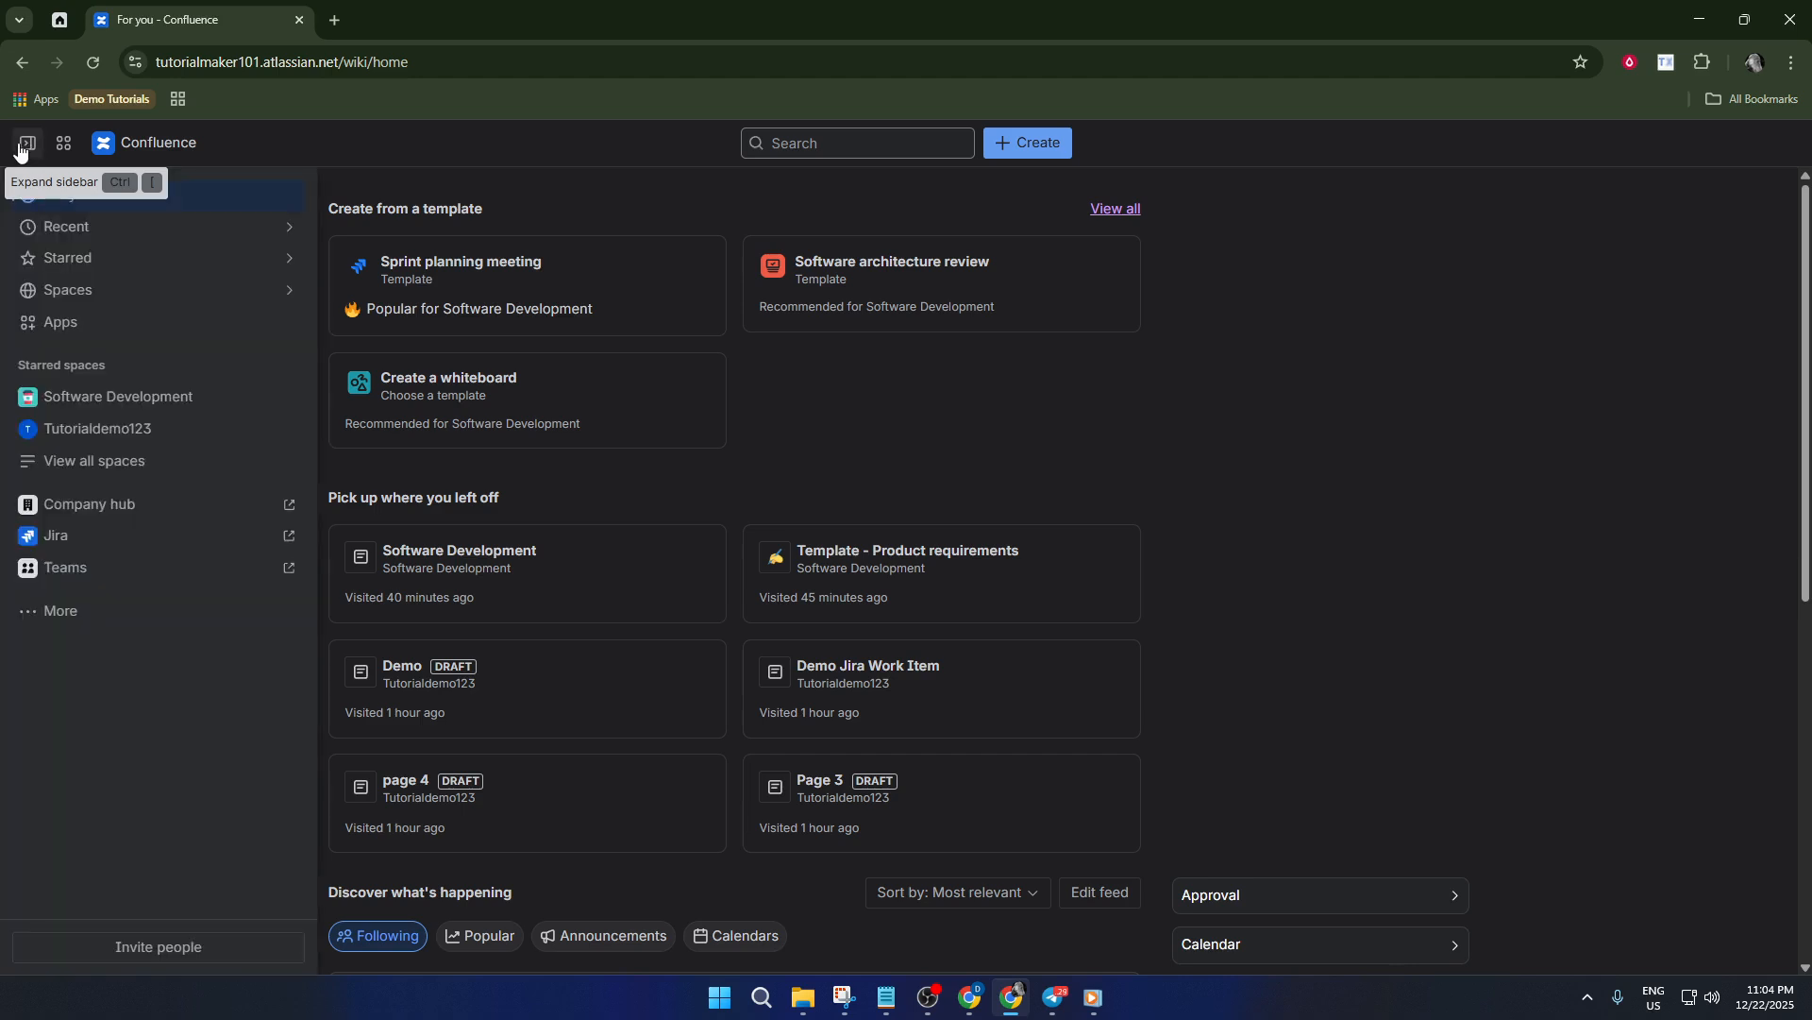
click(270, 300)
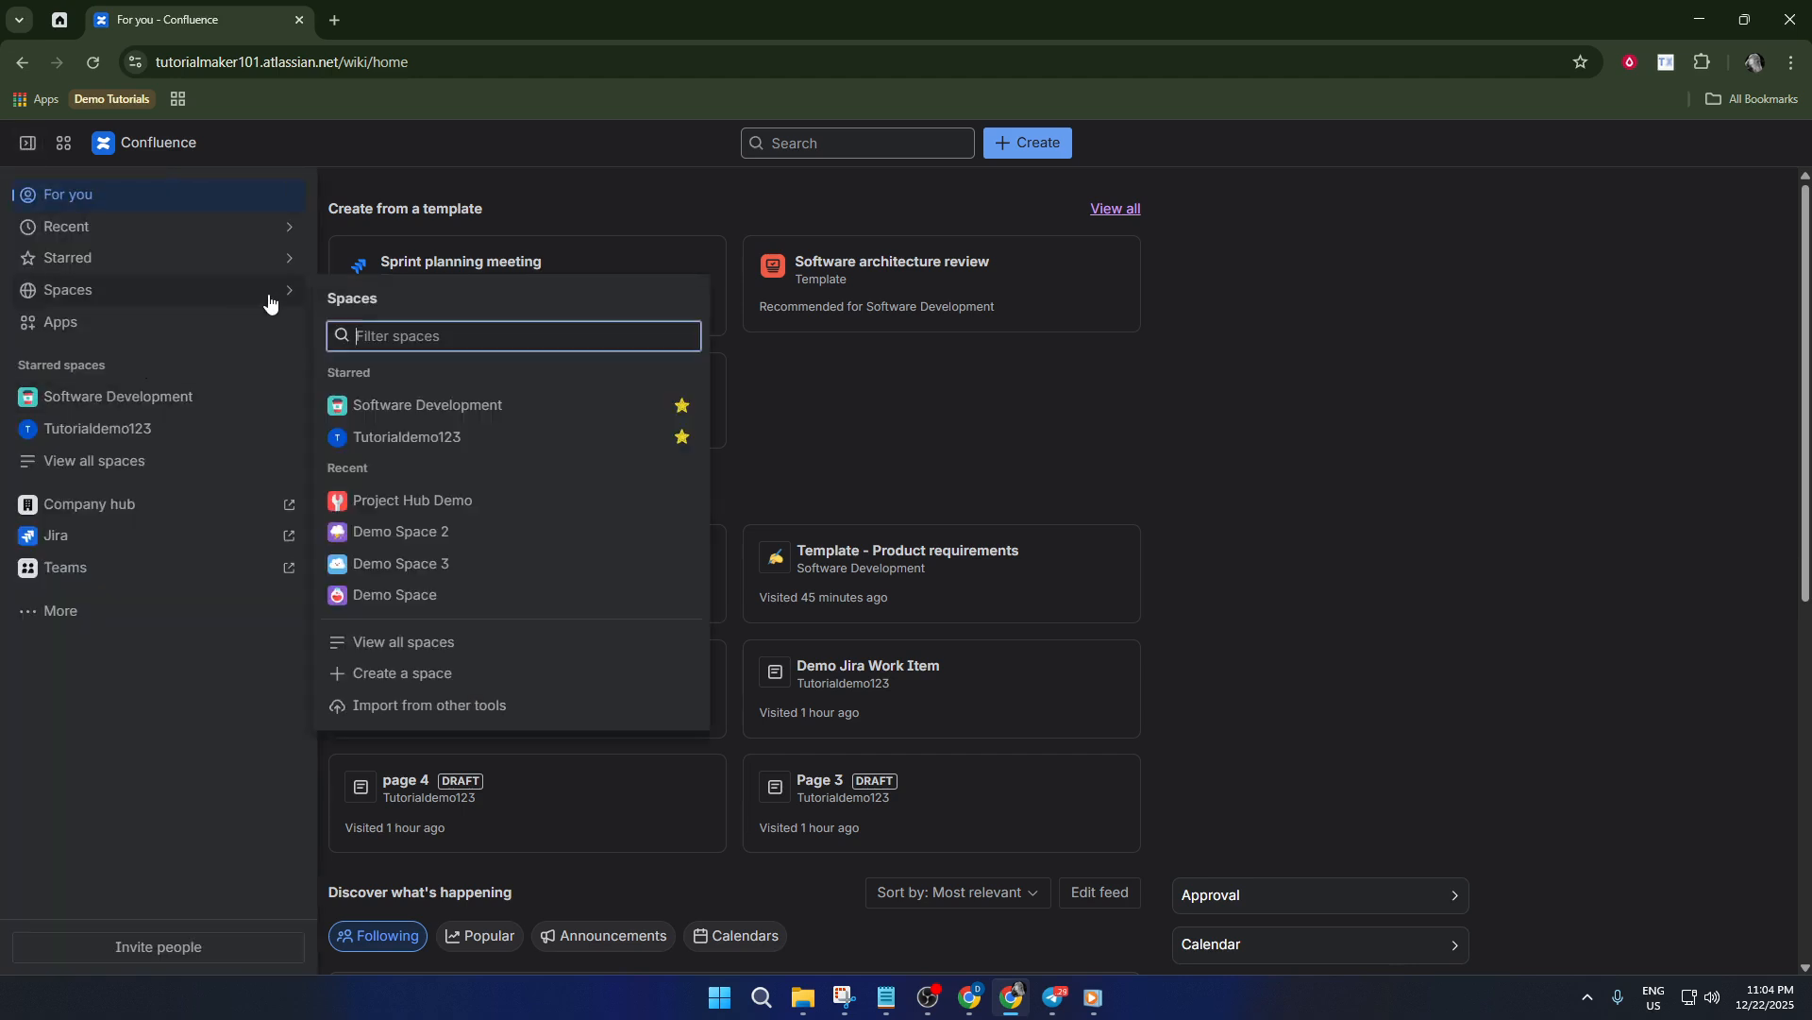
click(442, 672)
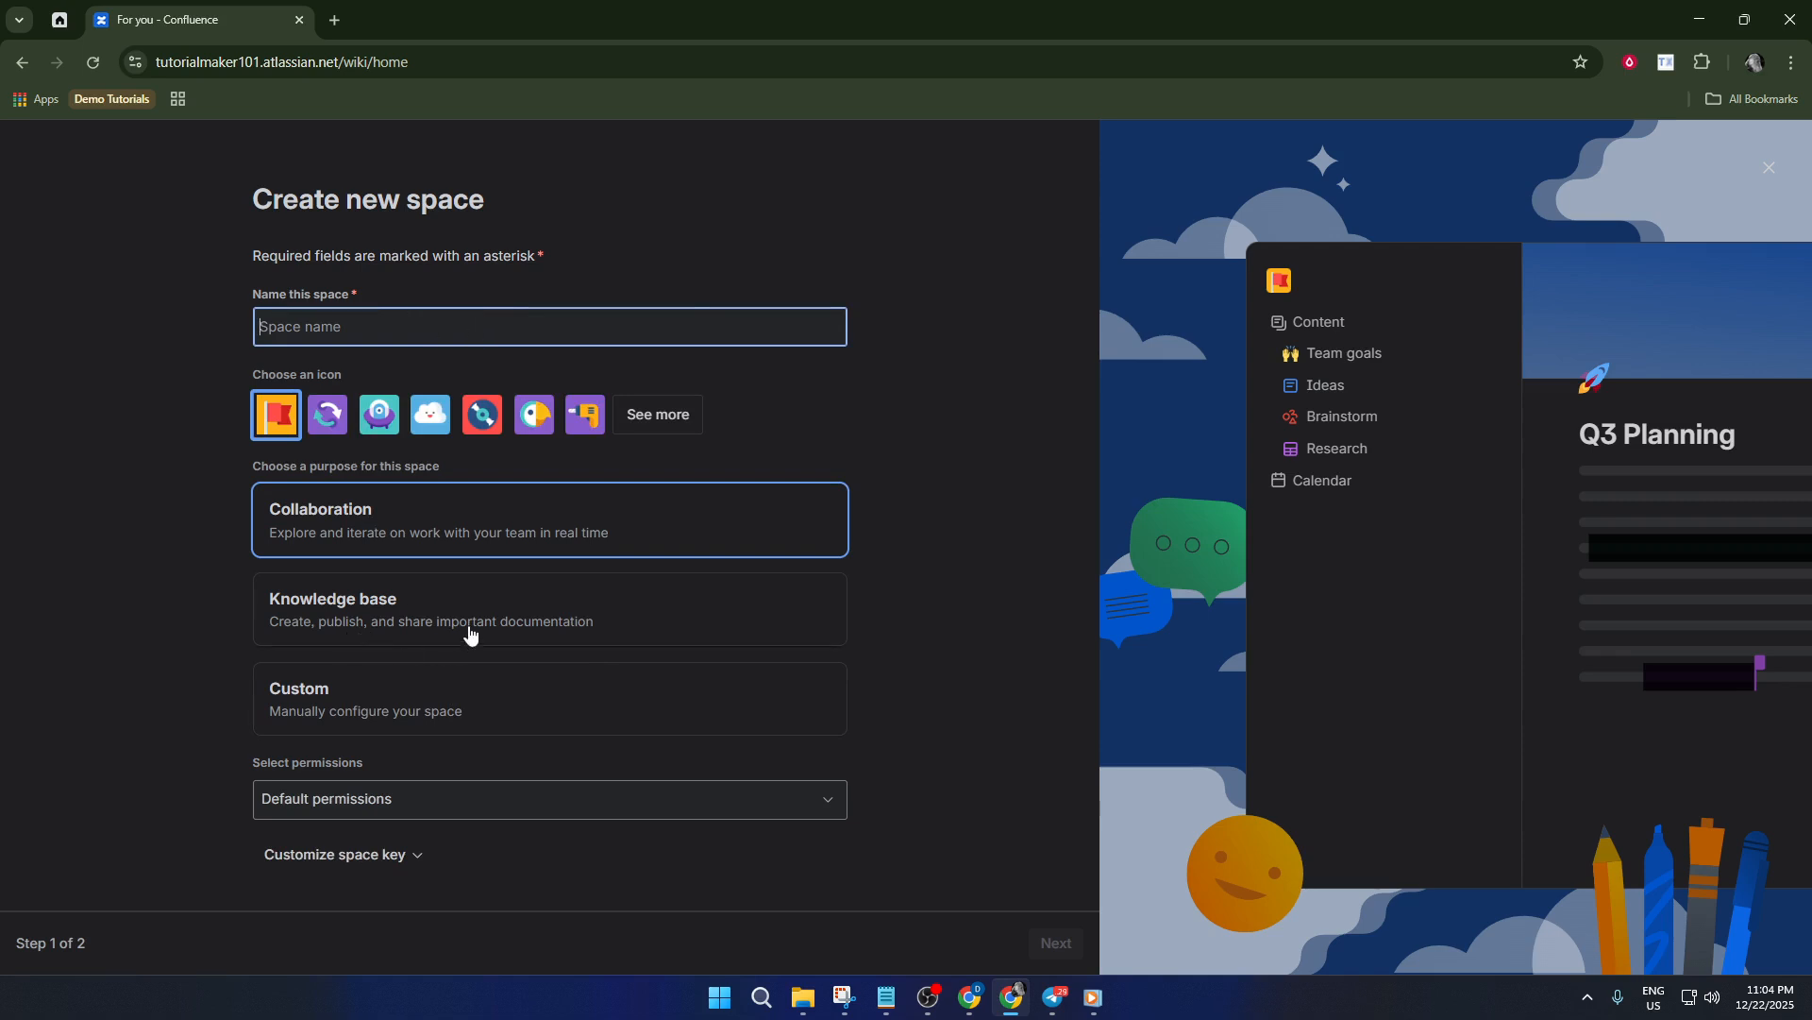
click(417, 627)
click(380, 318)
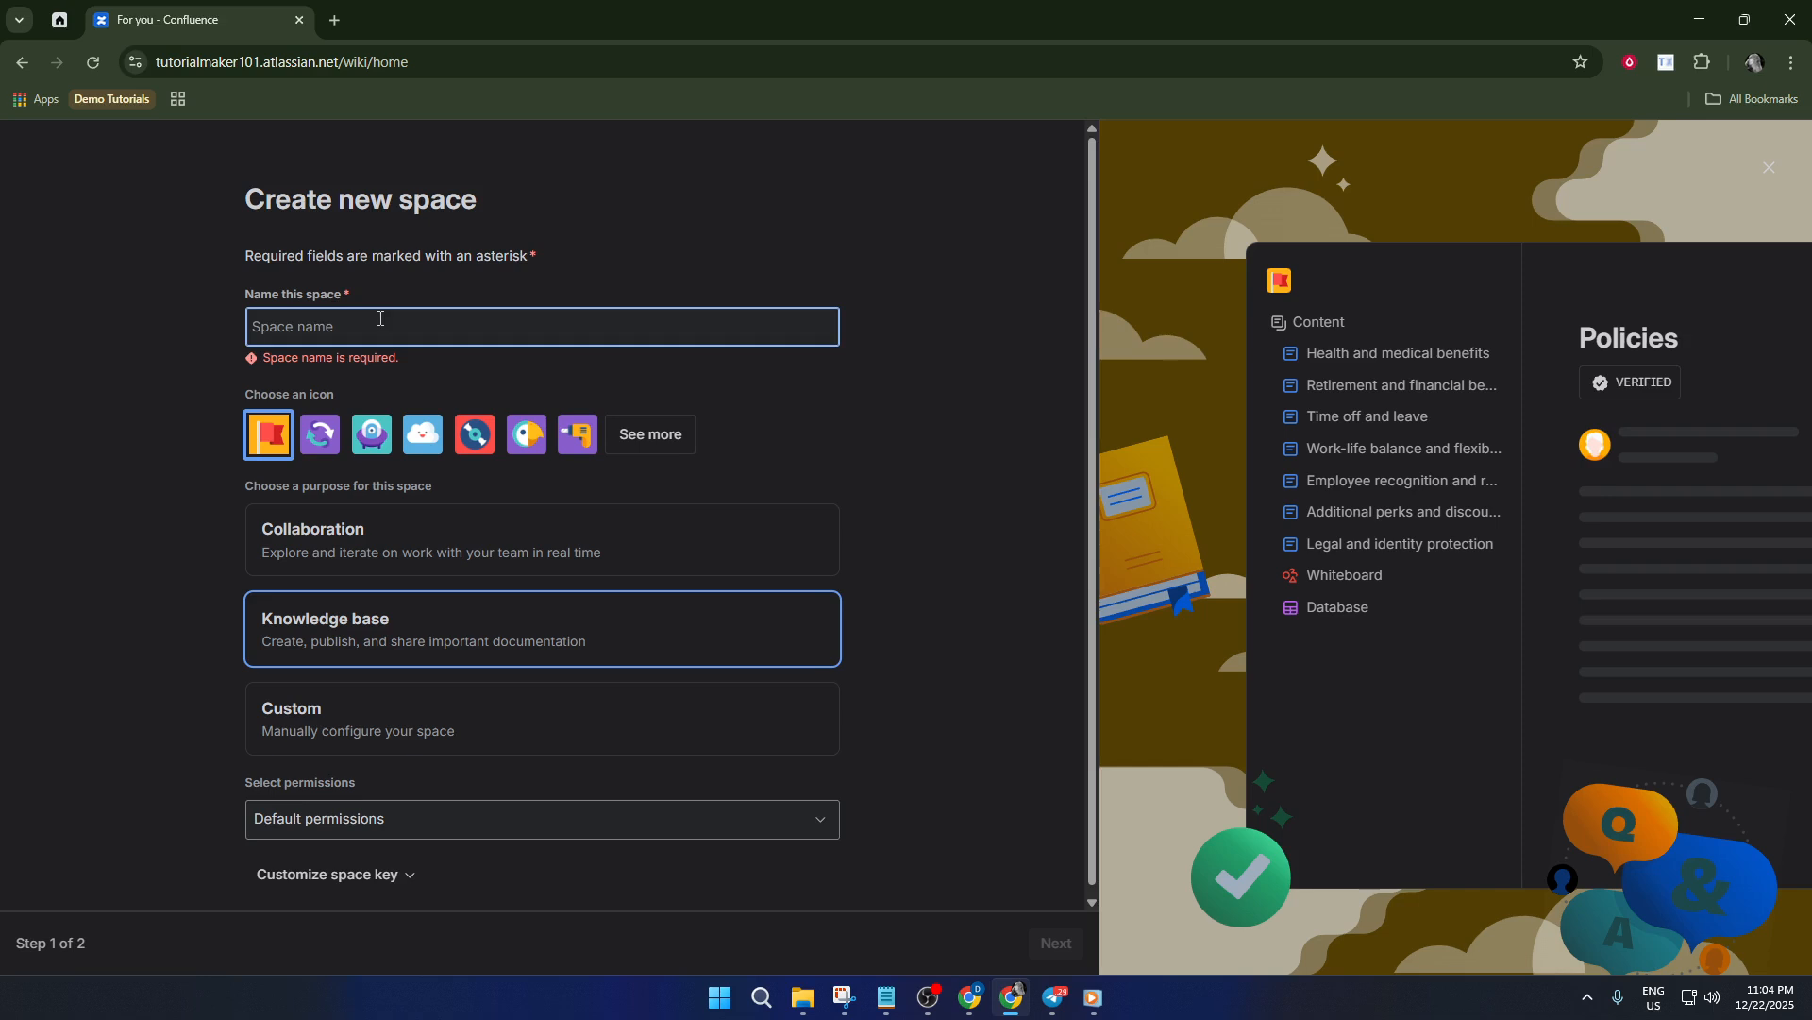
text(Knowl)
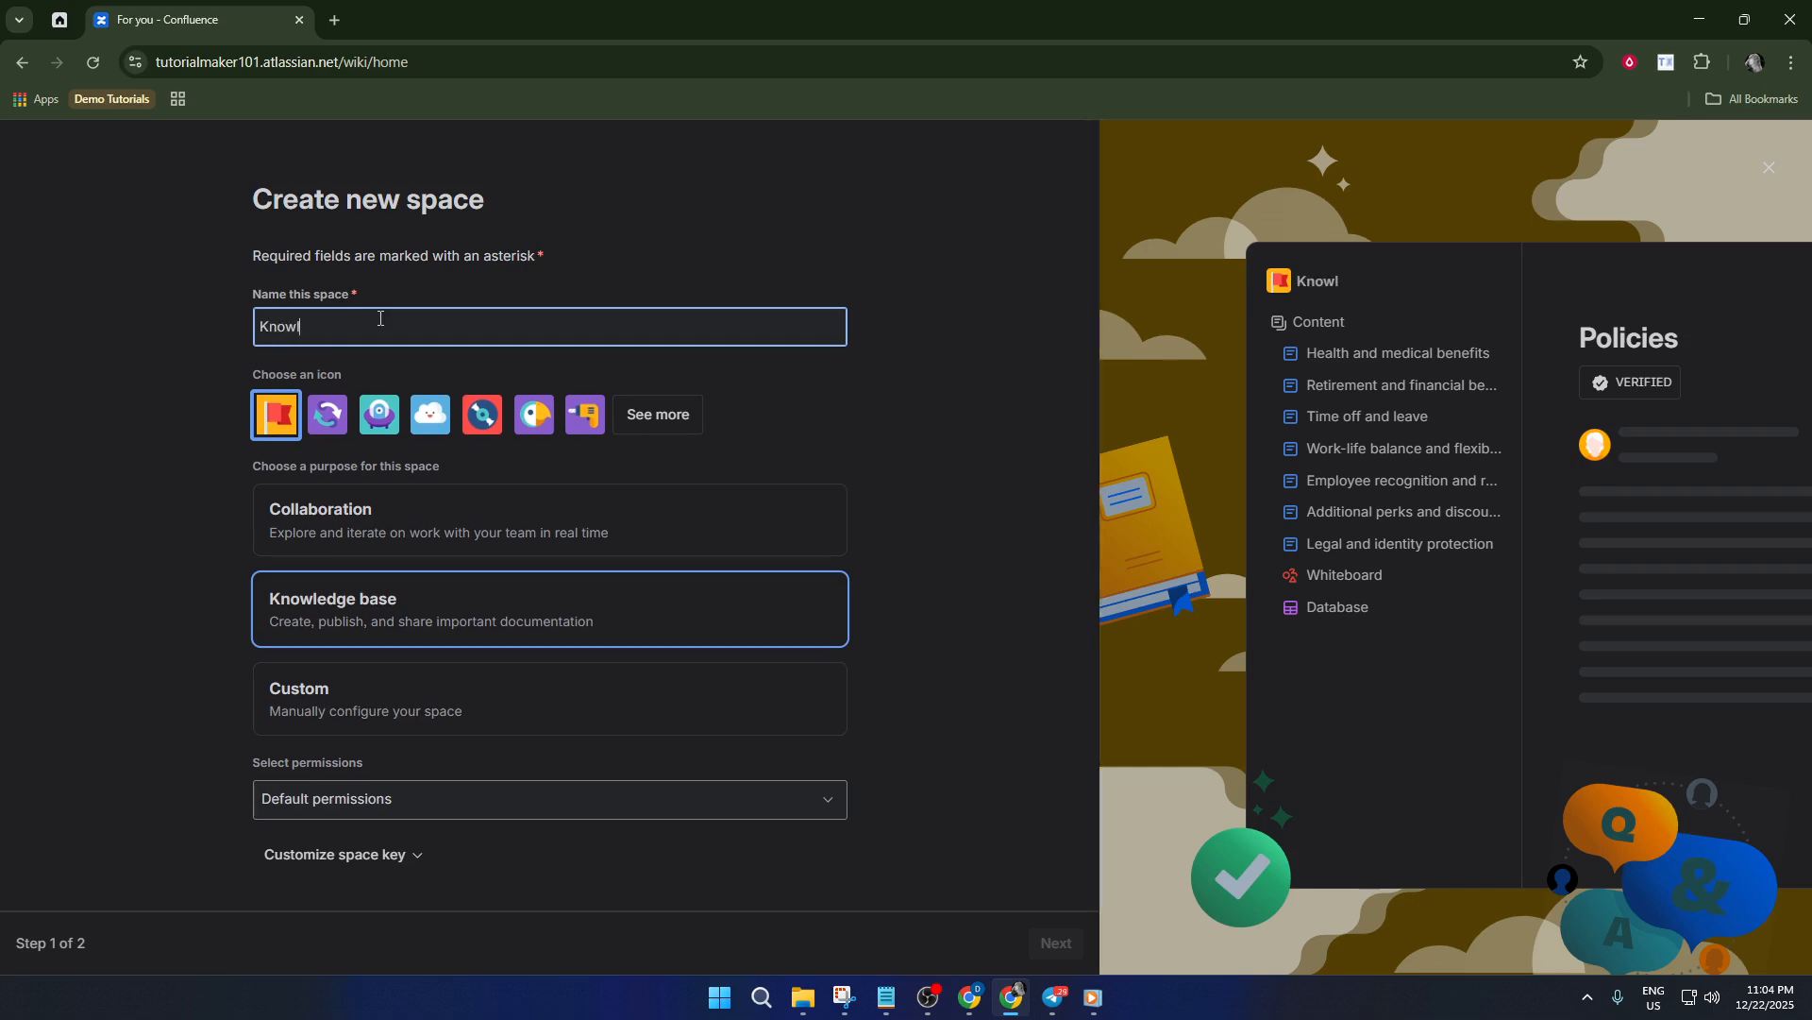
text(edge base)
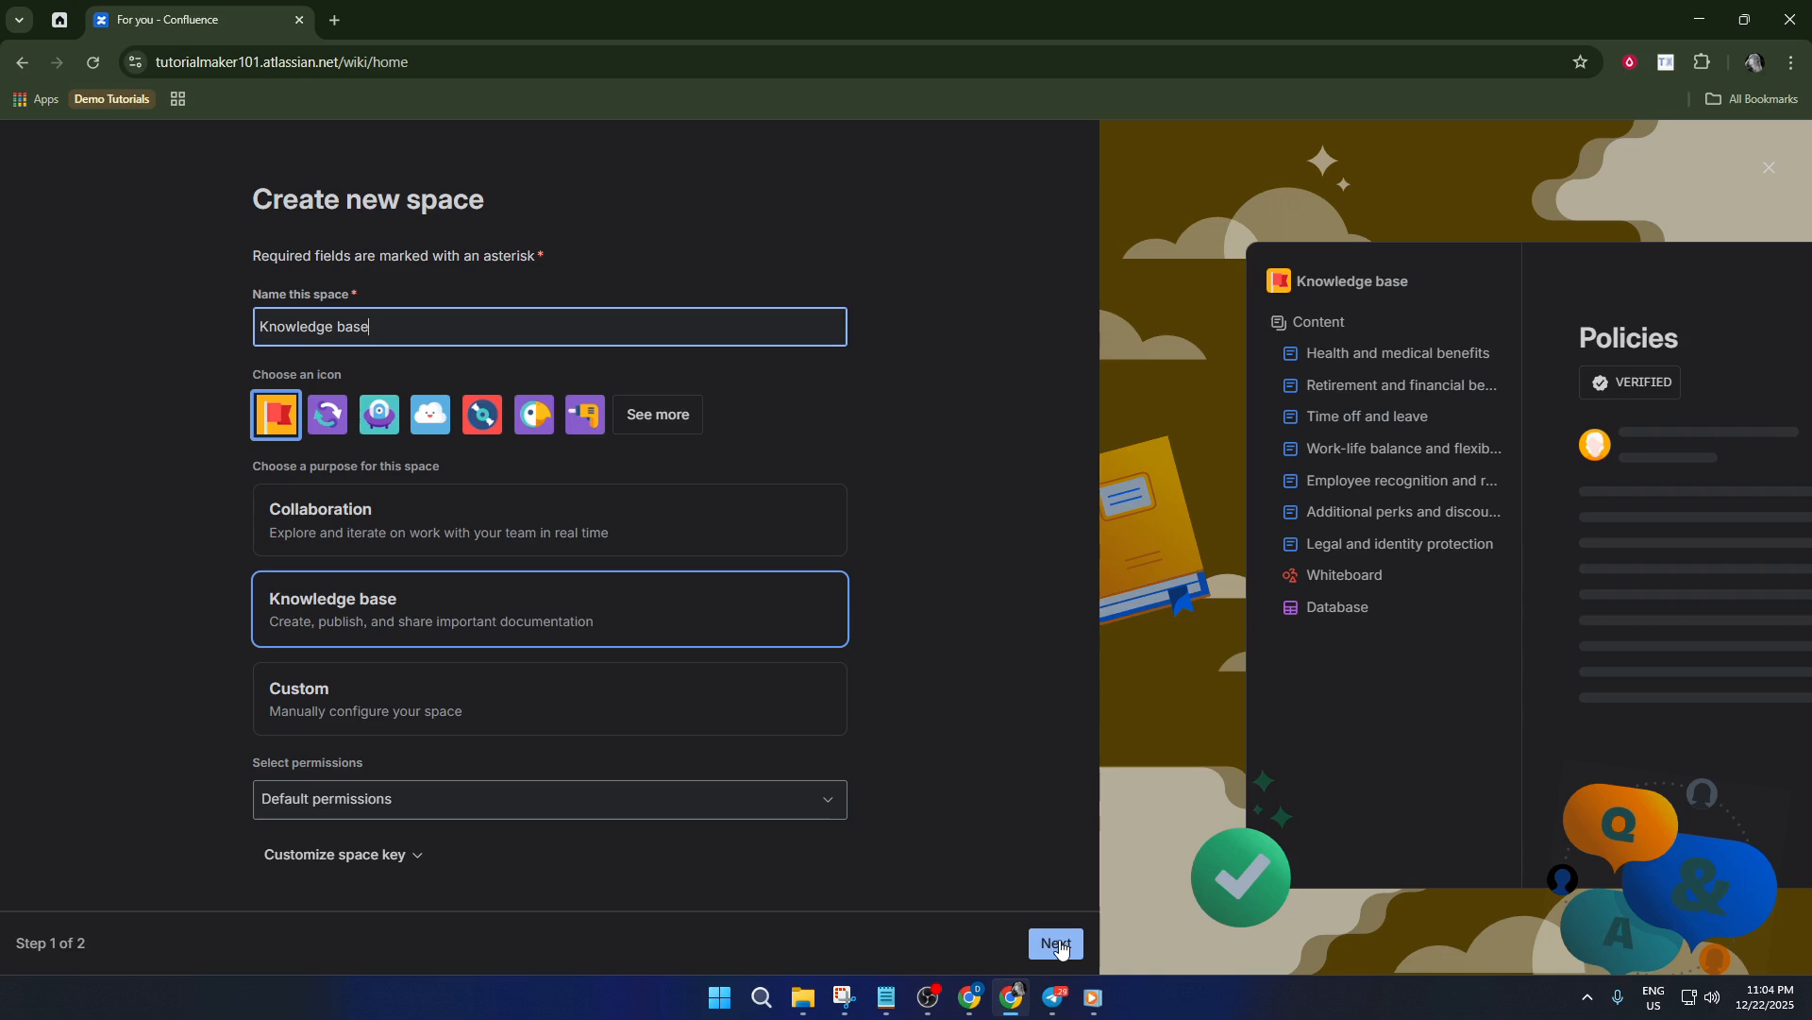
click(1056, 940)
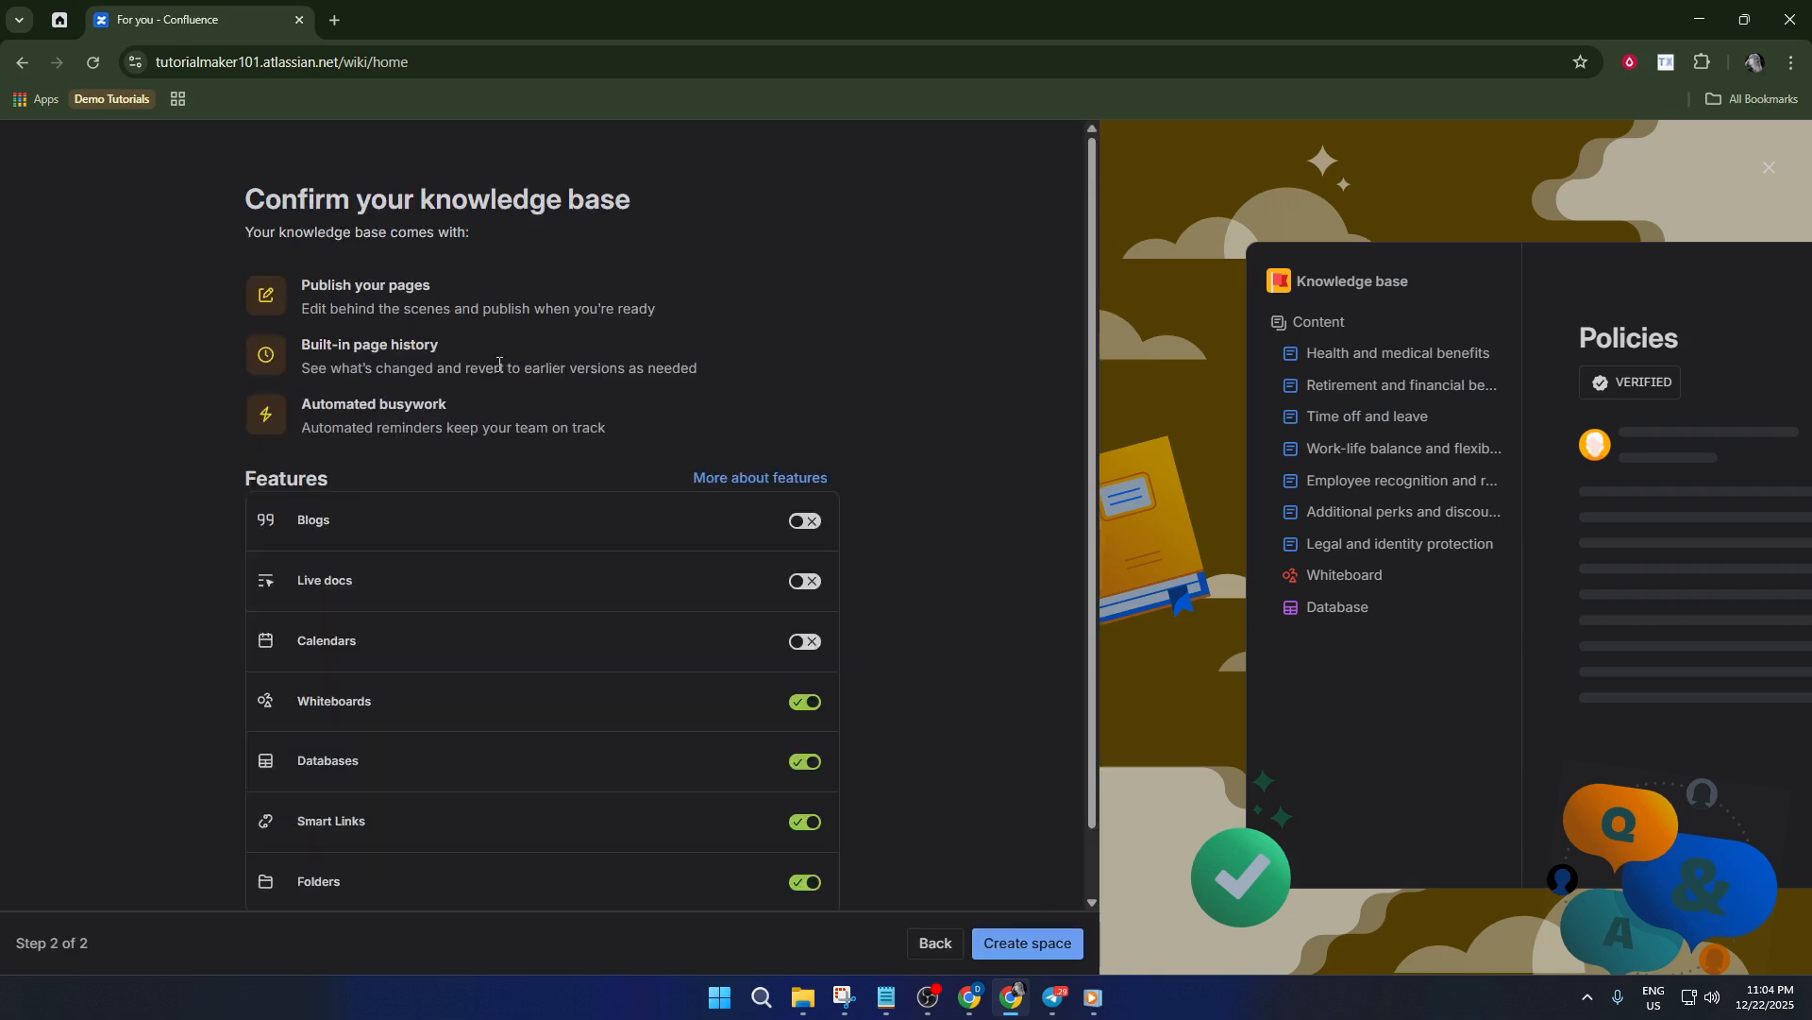
- Review the knowledge base features and create the space with the default feature selection
scroll(380, 430, down, 2)
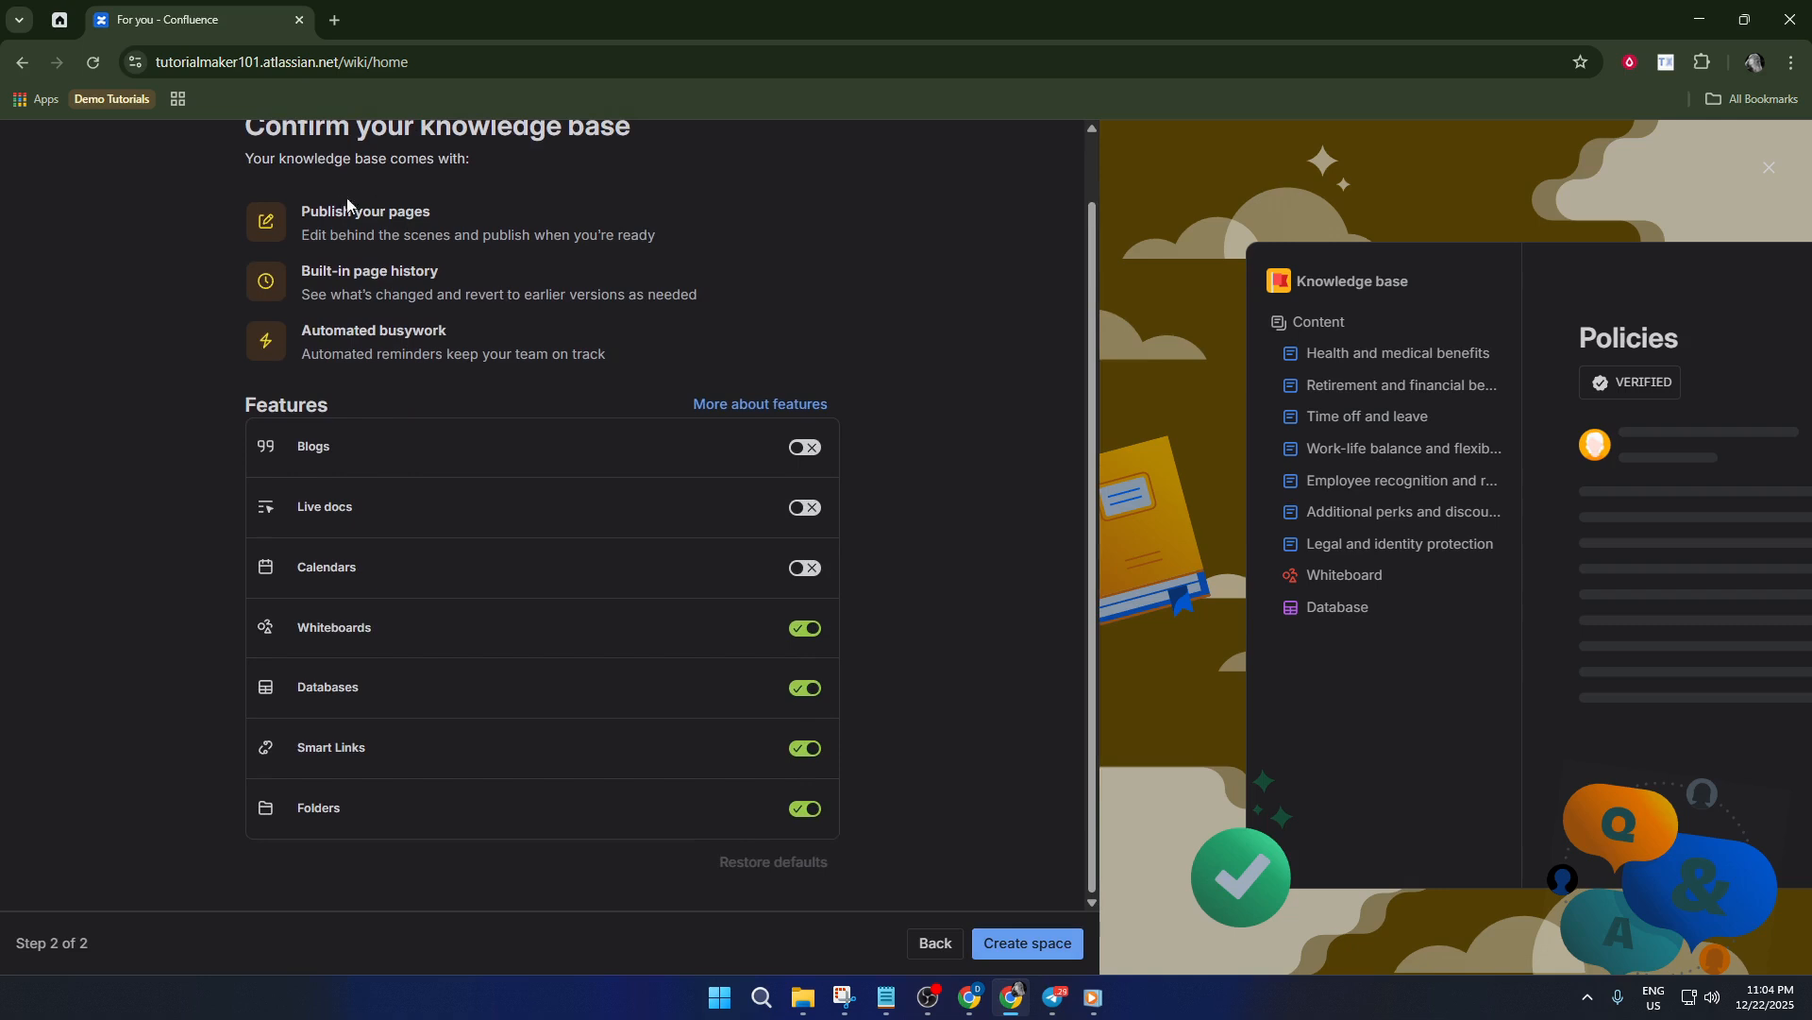
scroll(351, 187, up, 2)
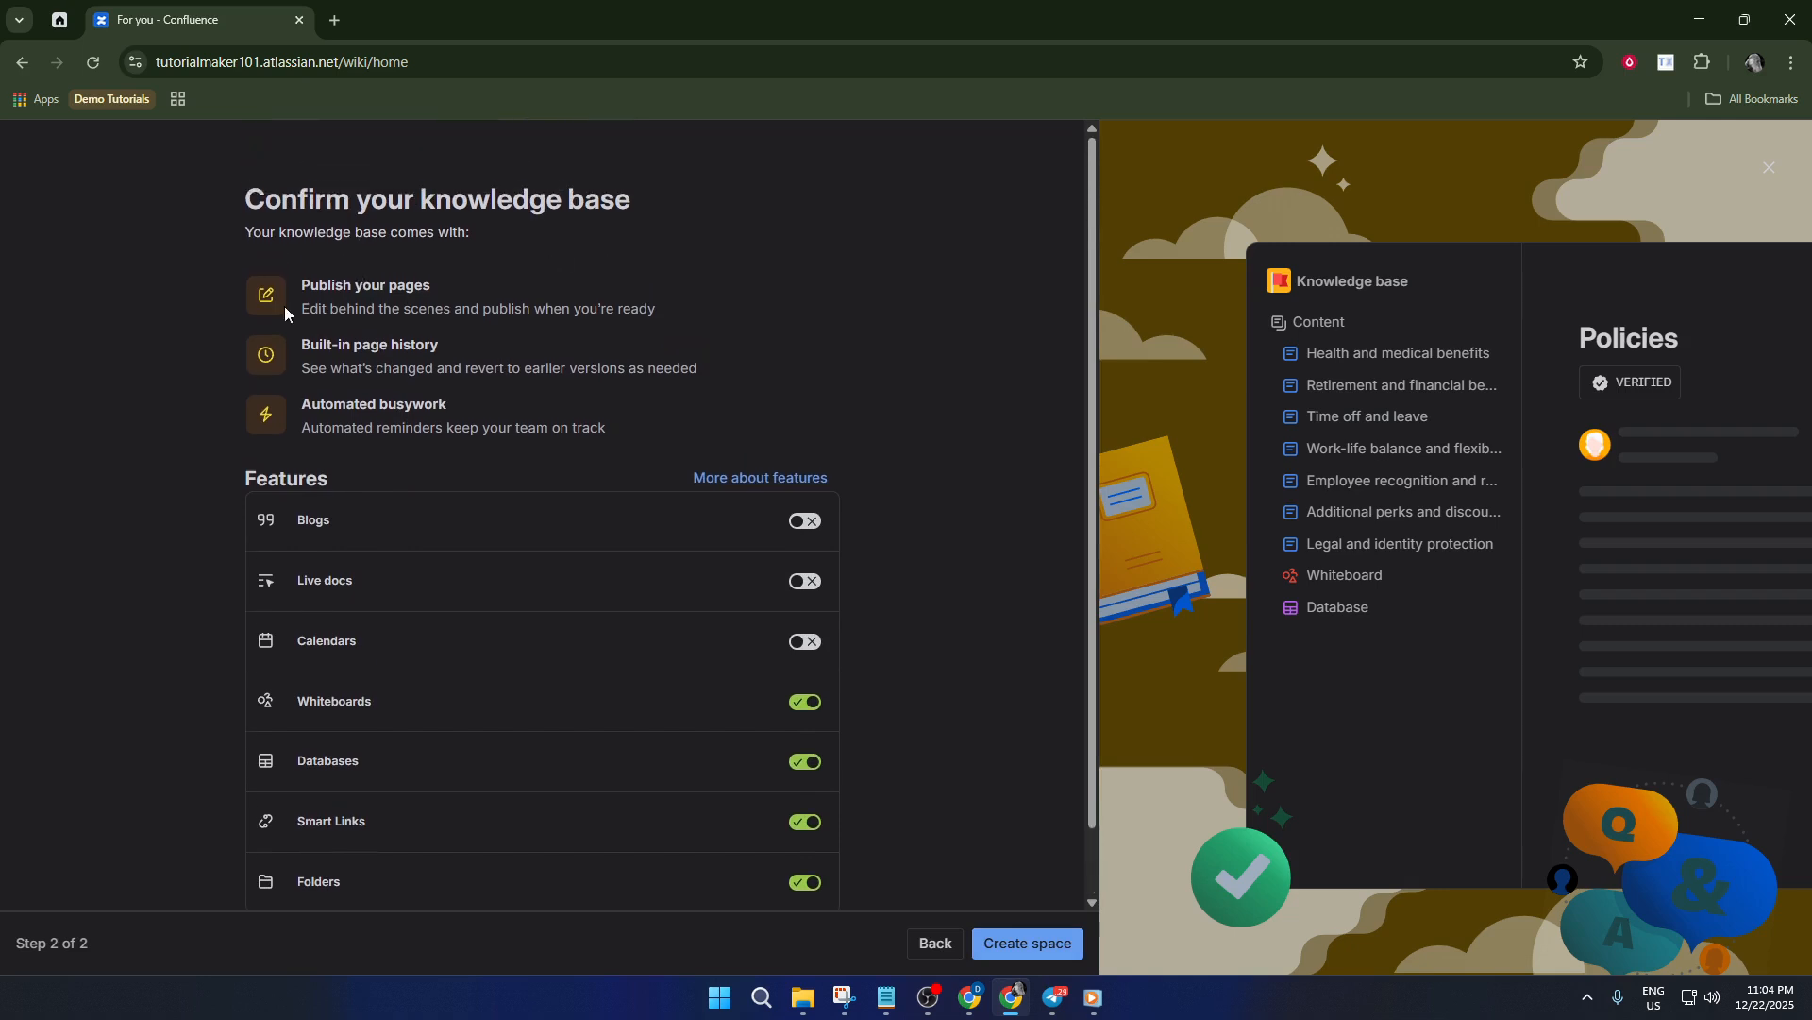
scroll(378, 377, down, 2)
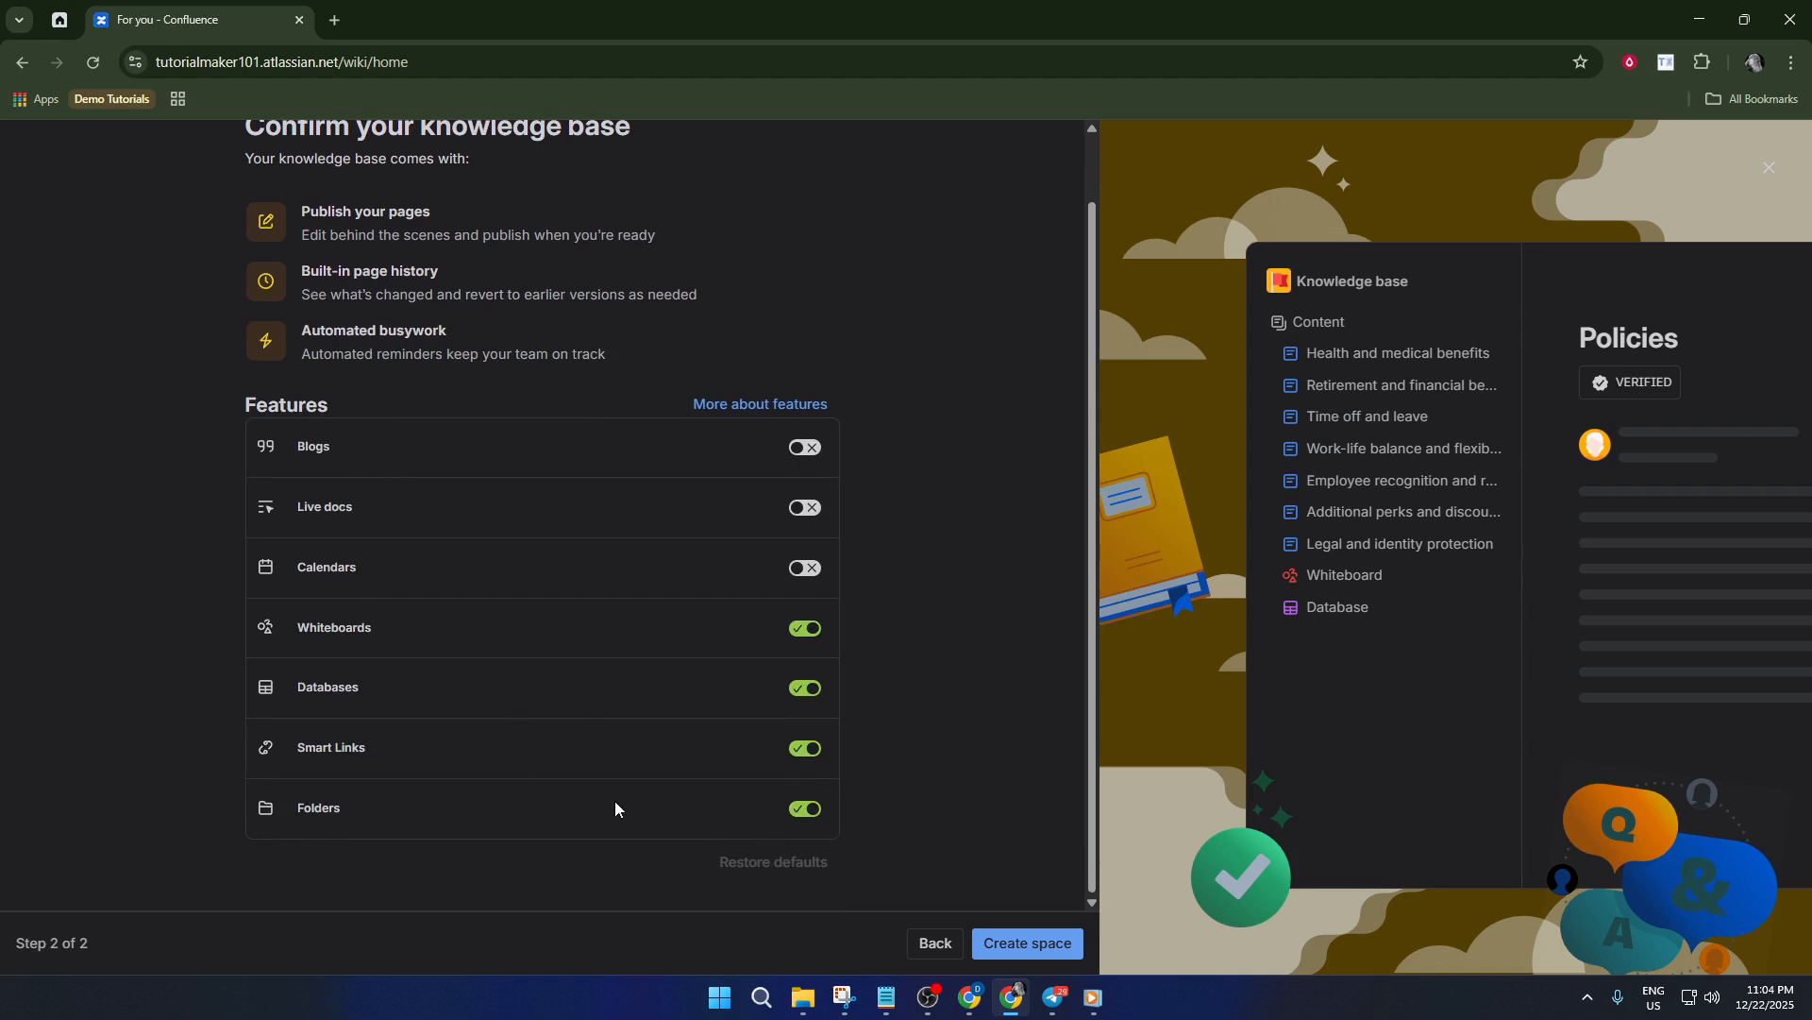
click(1043, 941)
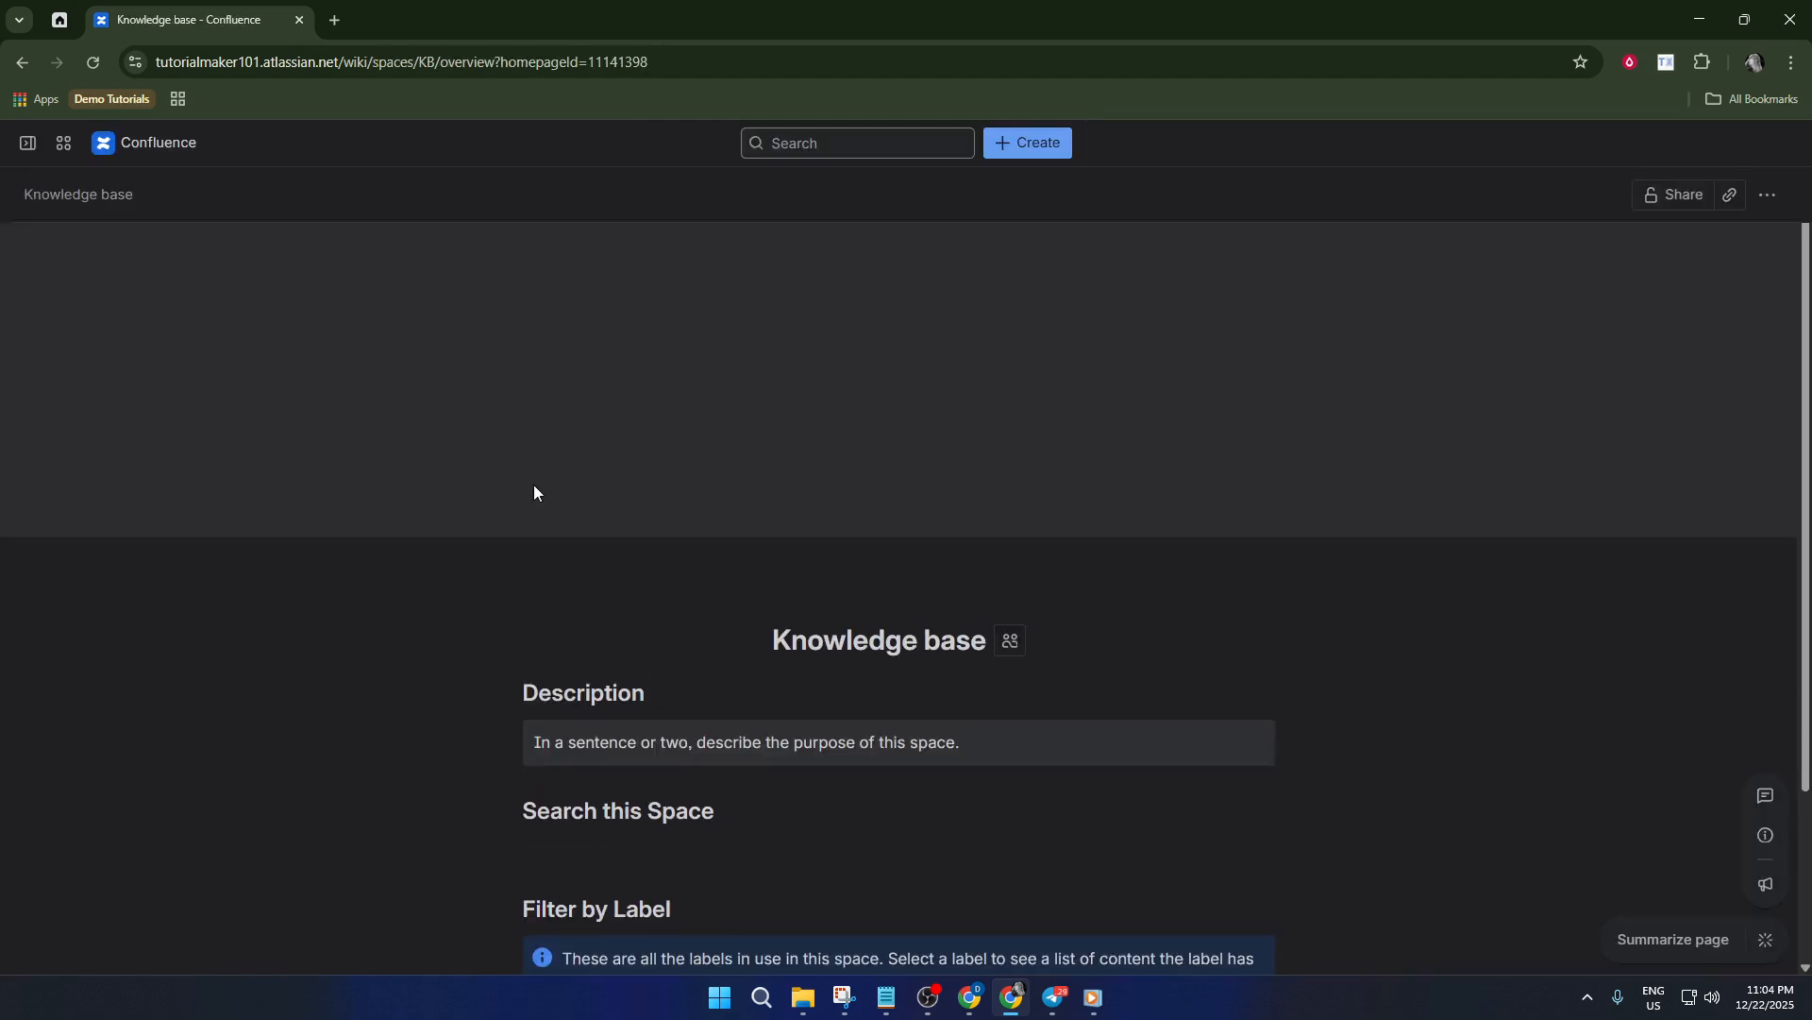
scroll(676, 546, down, 3)
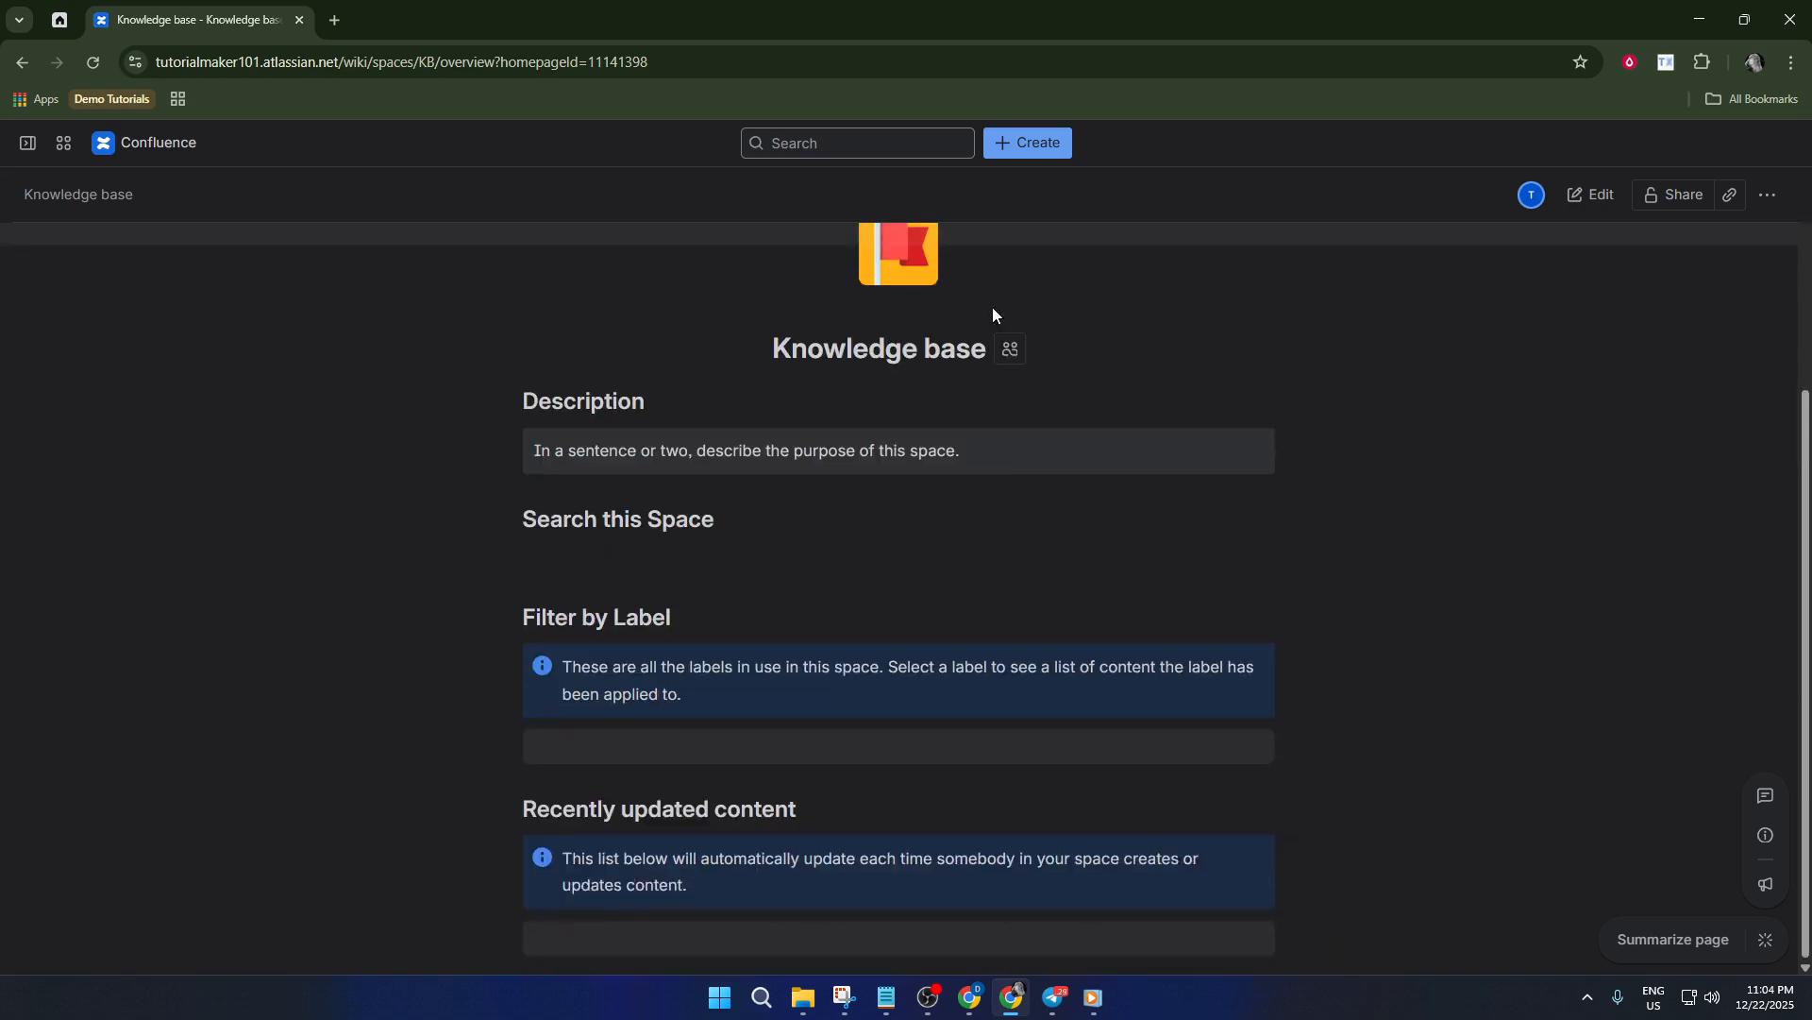
click(1769, 197)
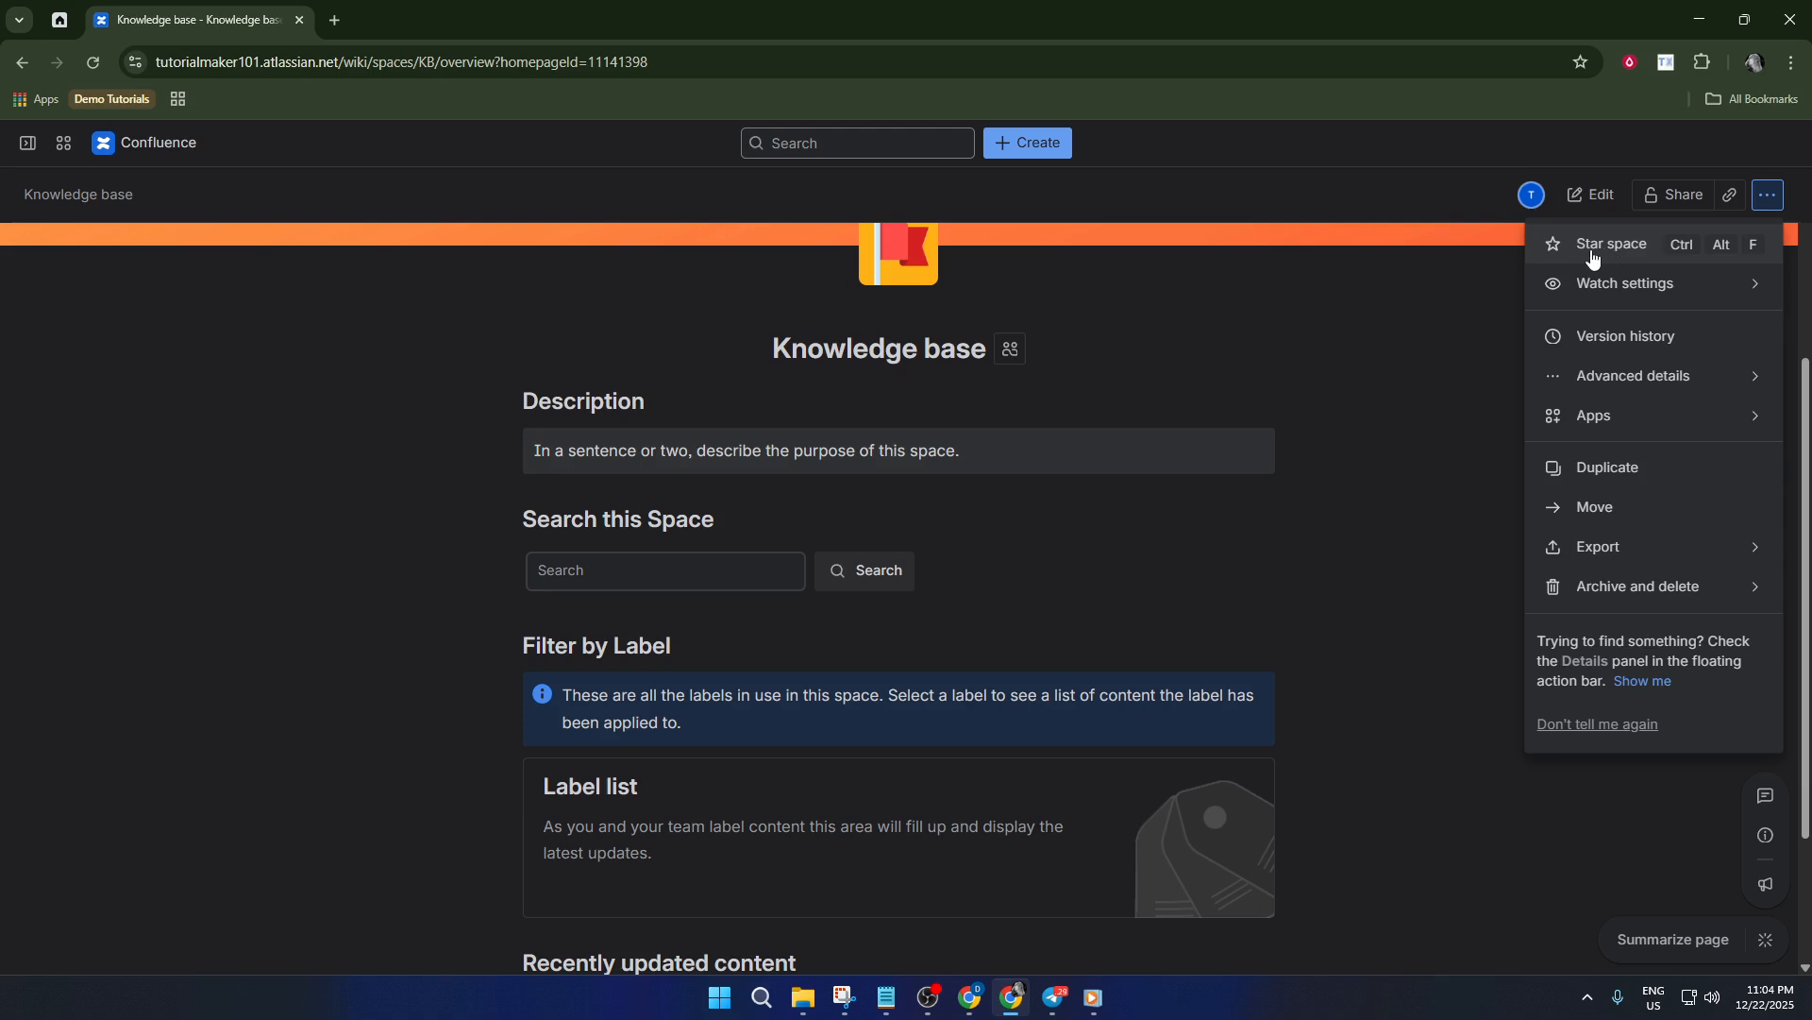
click(1337, 301)
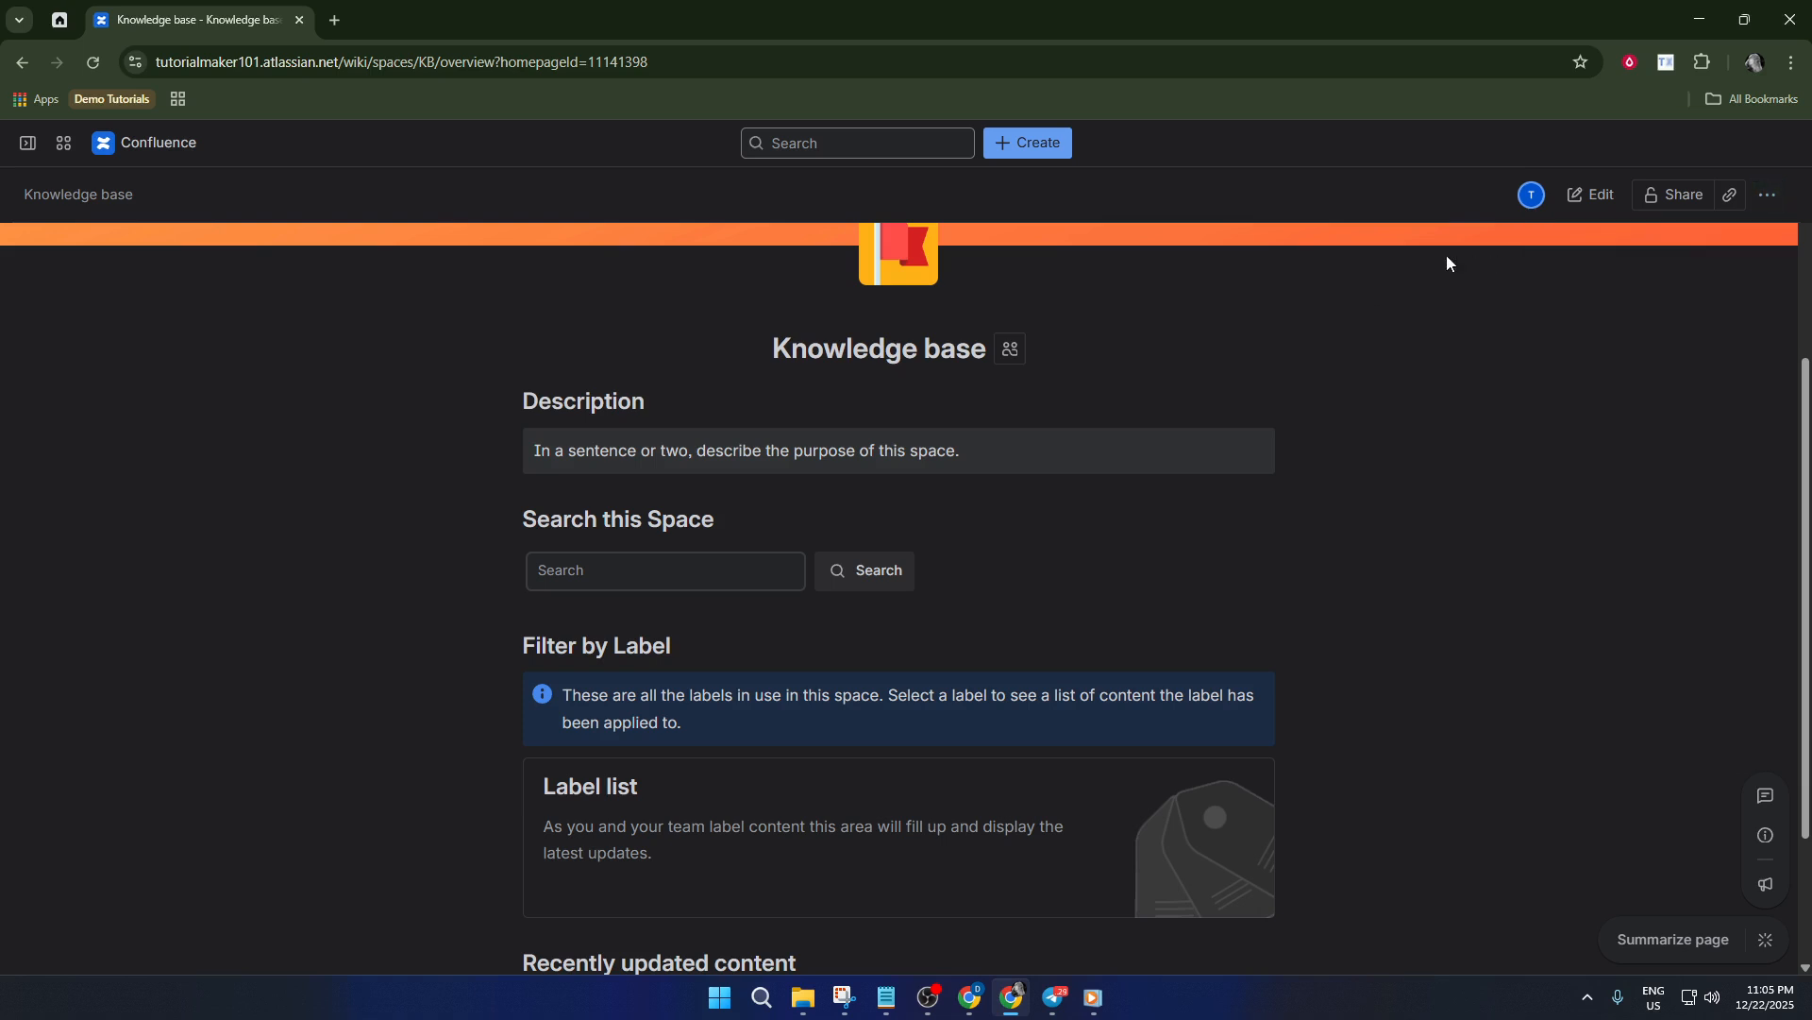
- Open the Knowledge base overview page for editing and change its Description heading to "Welcome"
click(1586, 196)
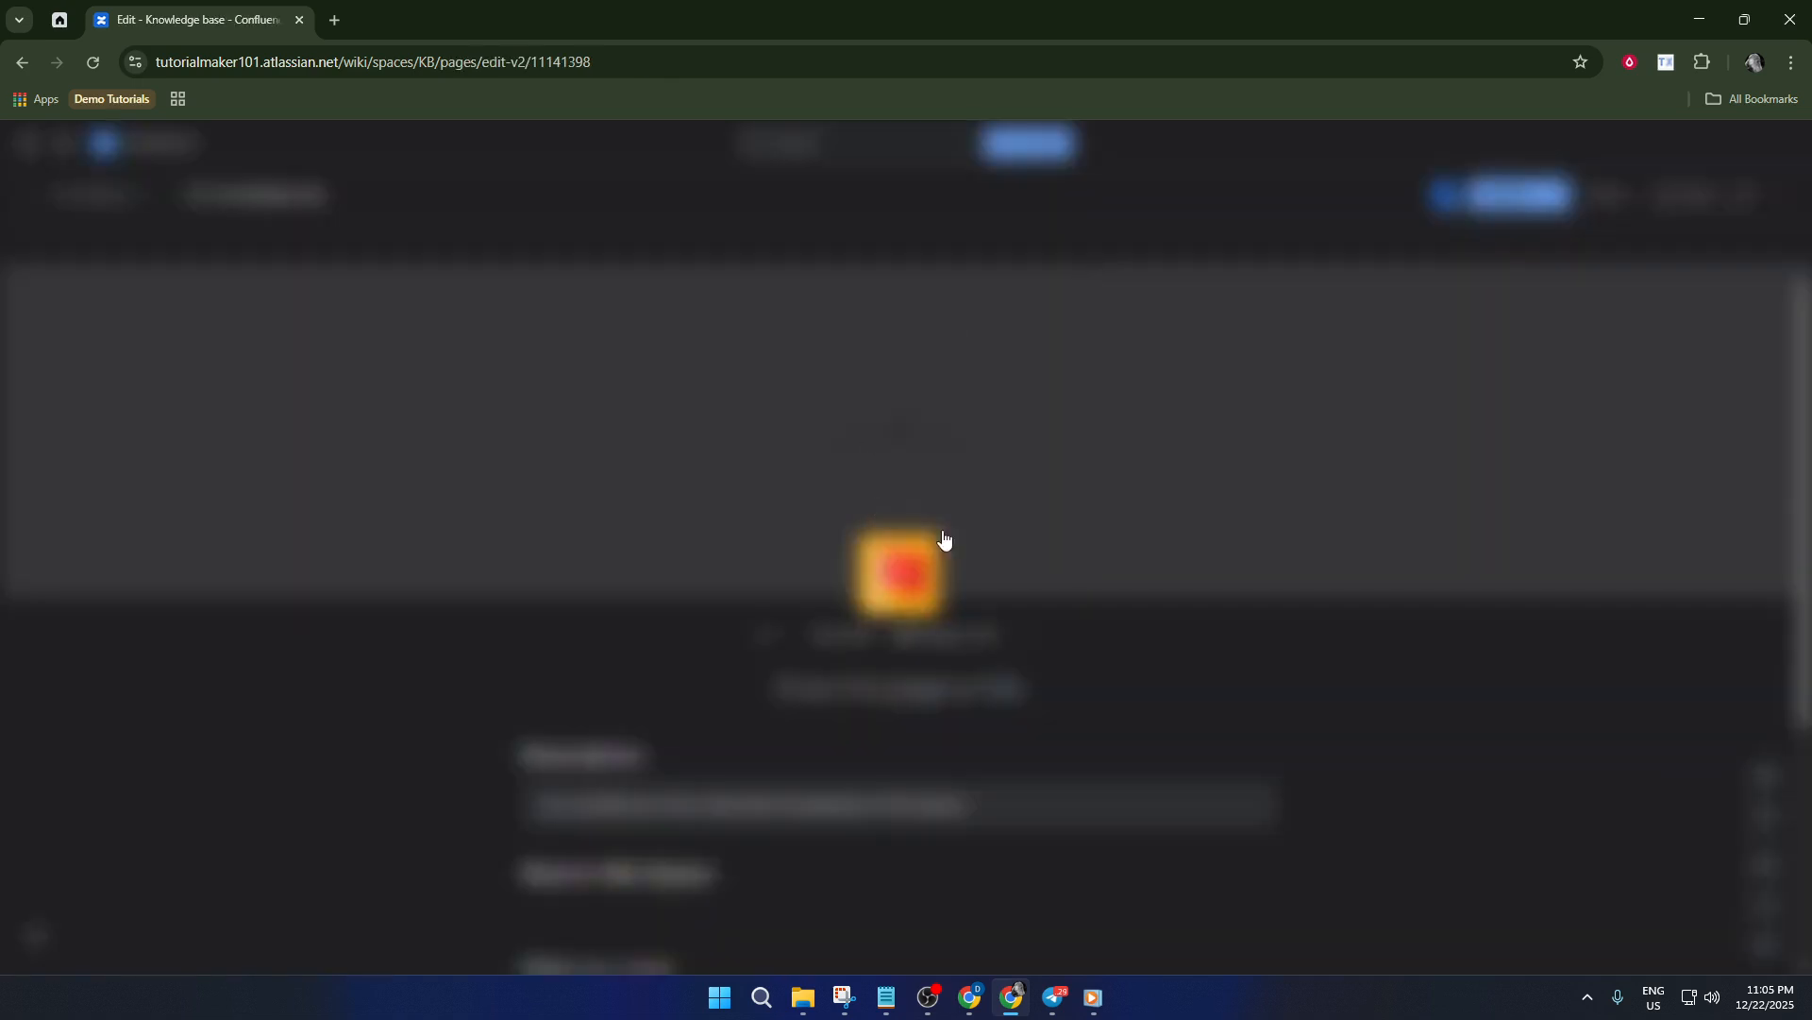
scroll(809, 514, down, 3)
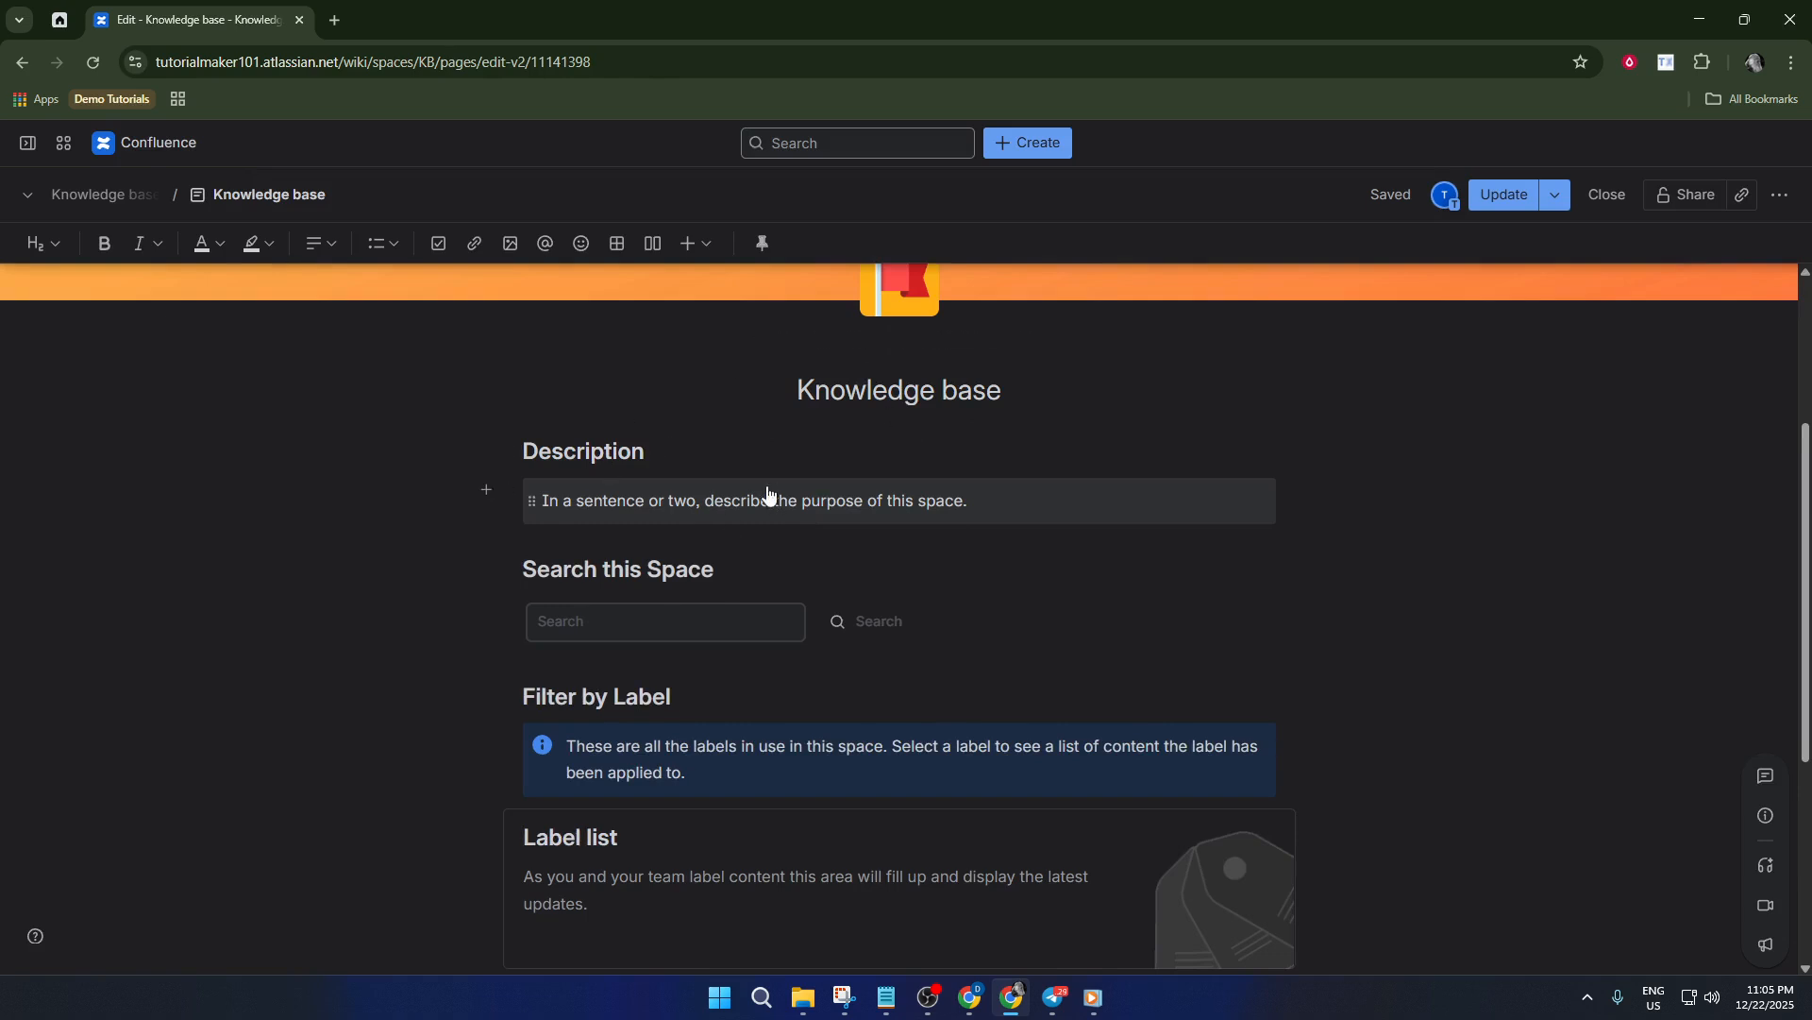
scroll(660, 547, down, 1)
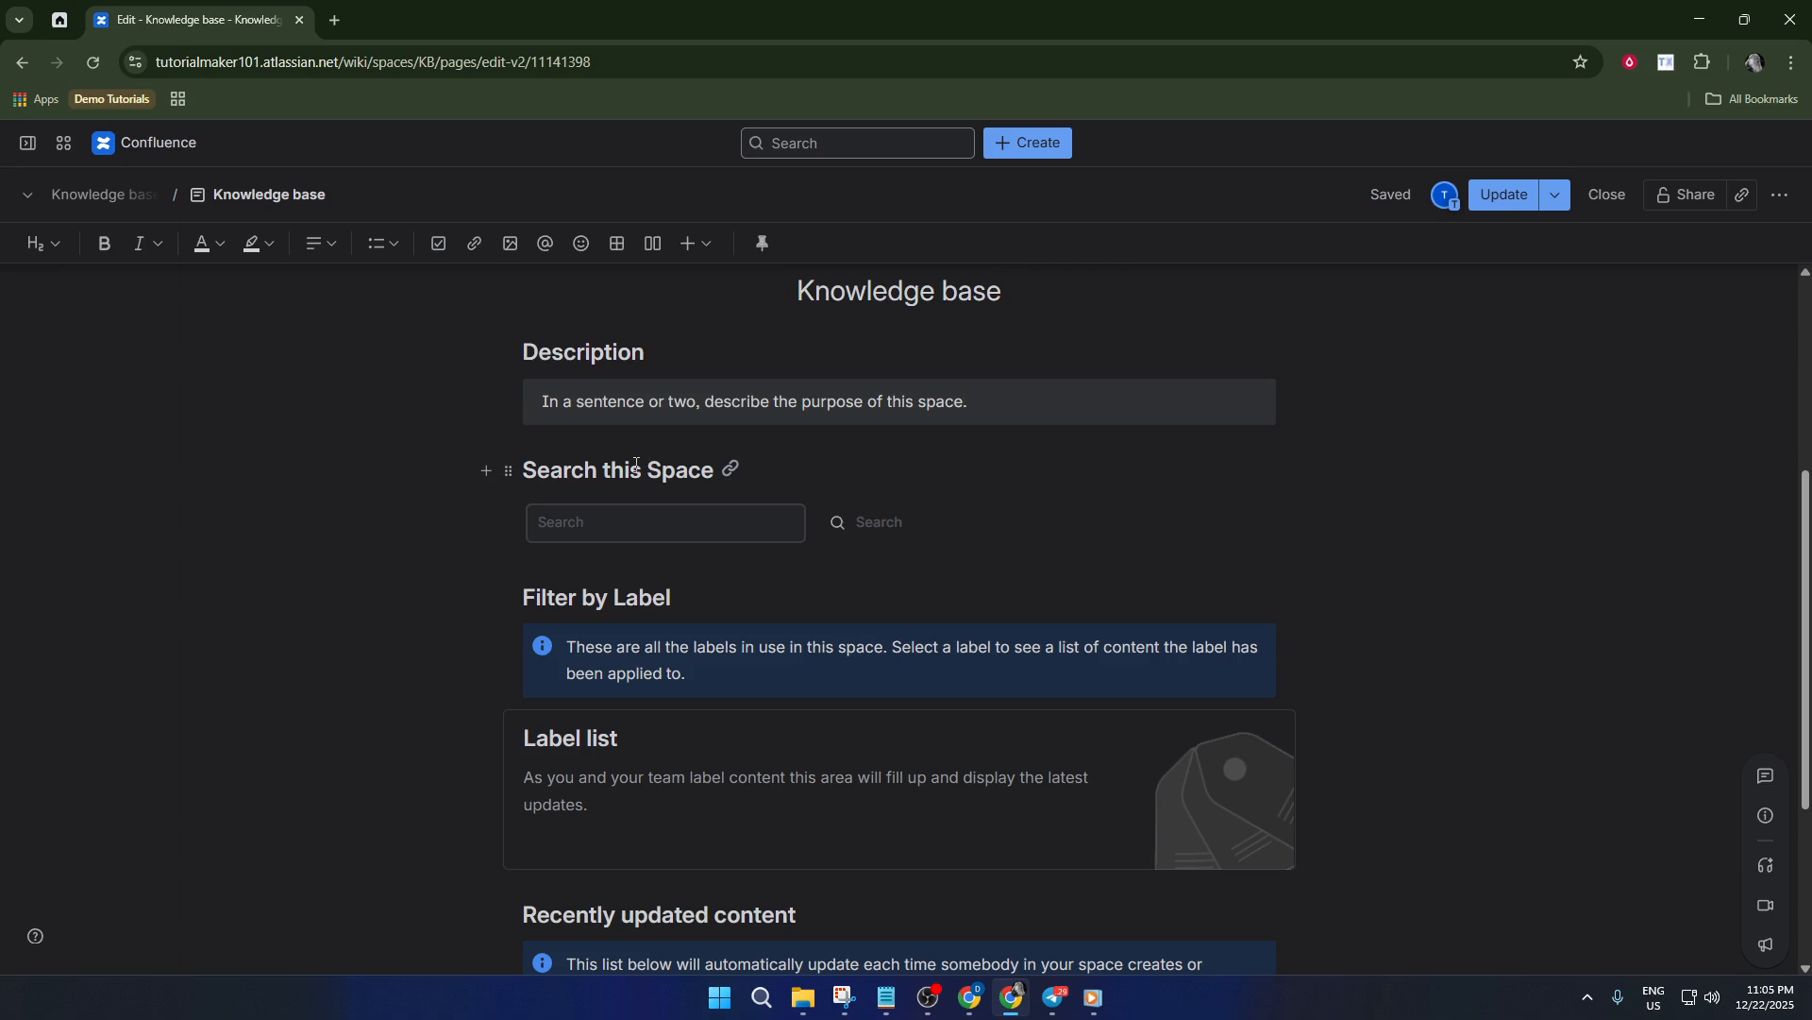
click(654, 516)
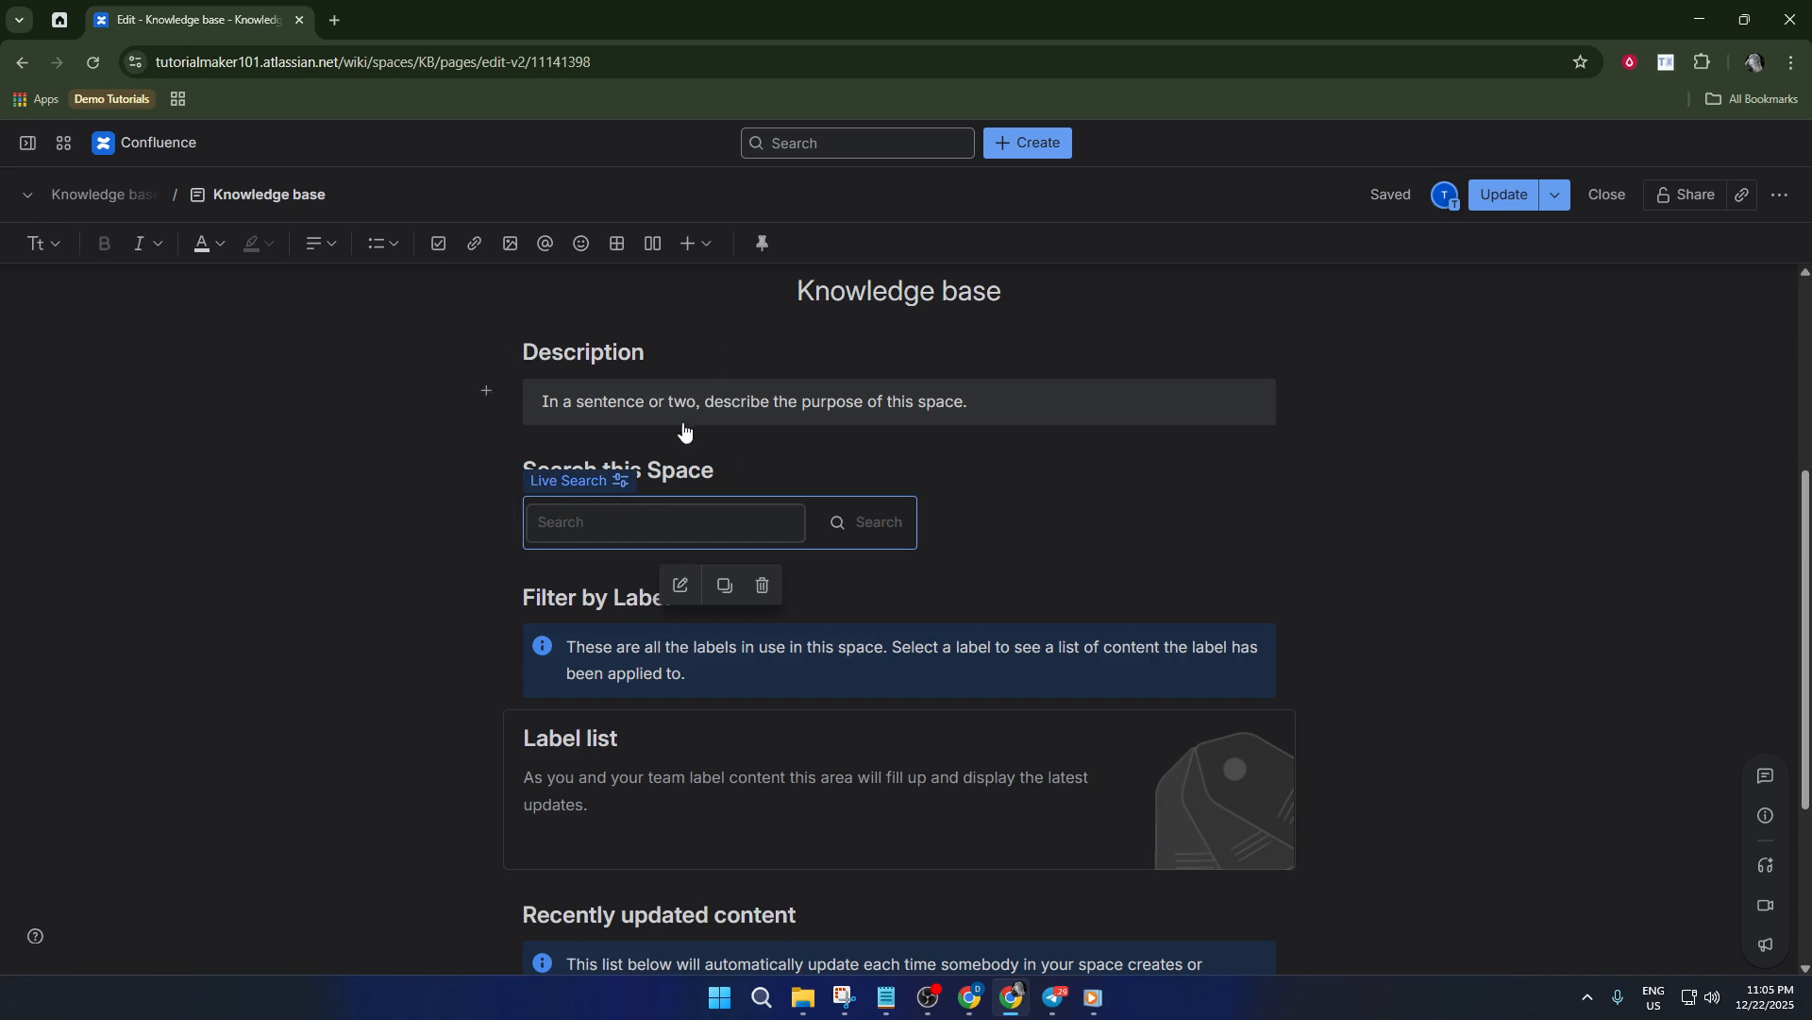
click(636, 398)
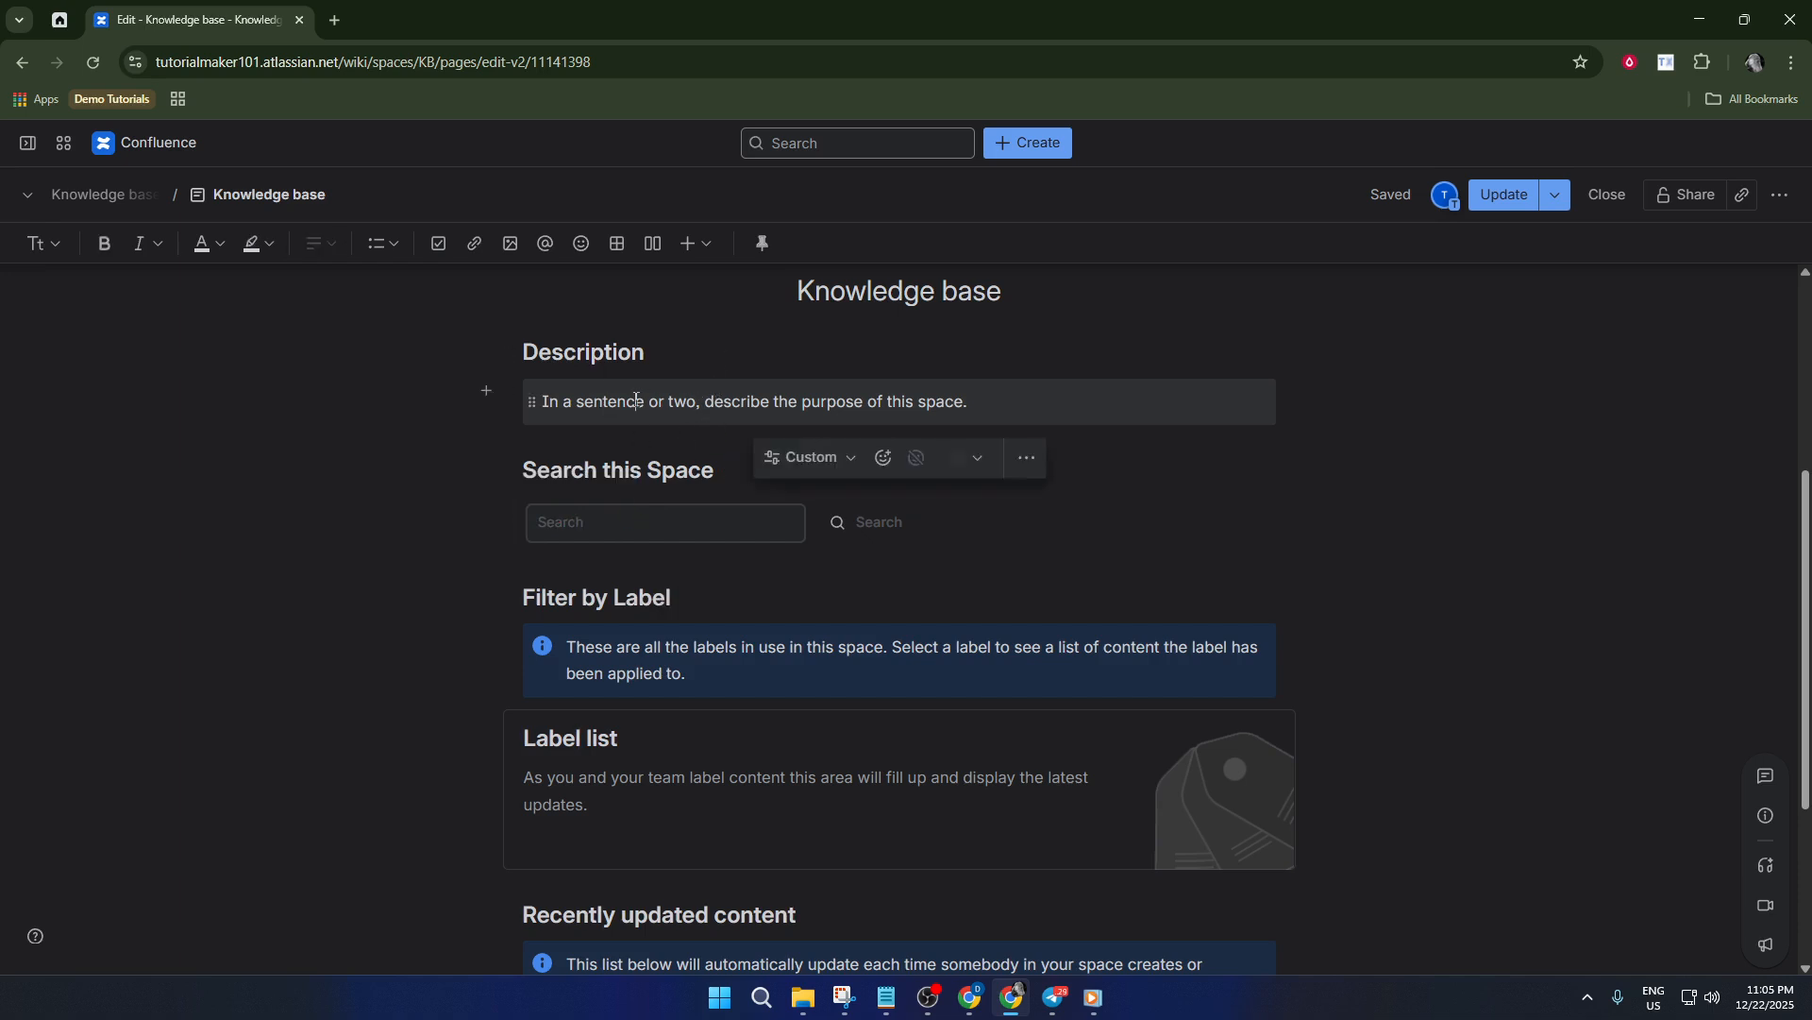
triple_click(636, 398)
scroll(651, 429, up, 2)
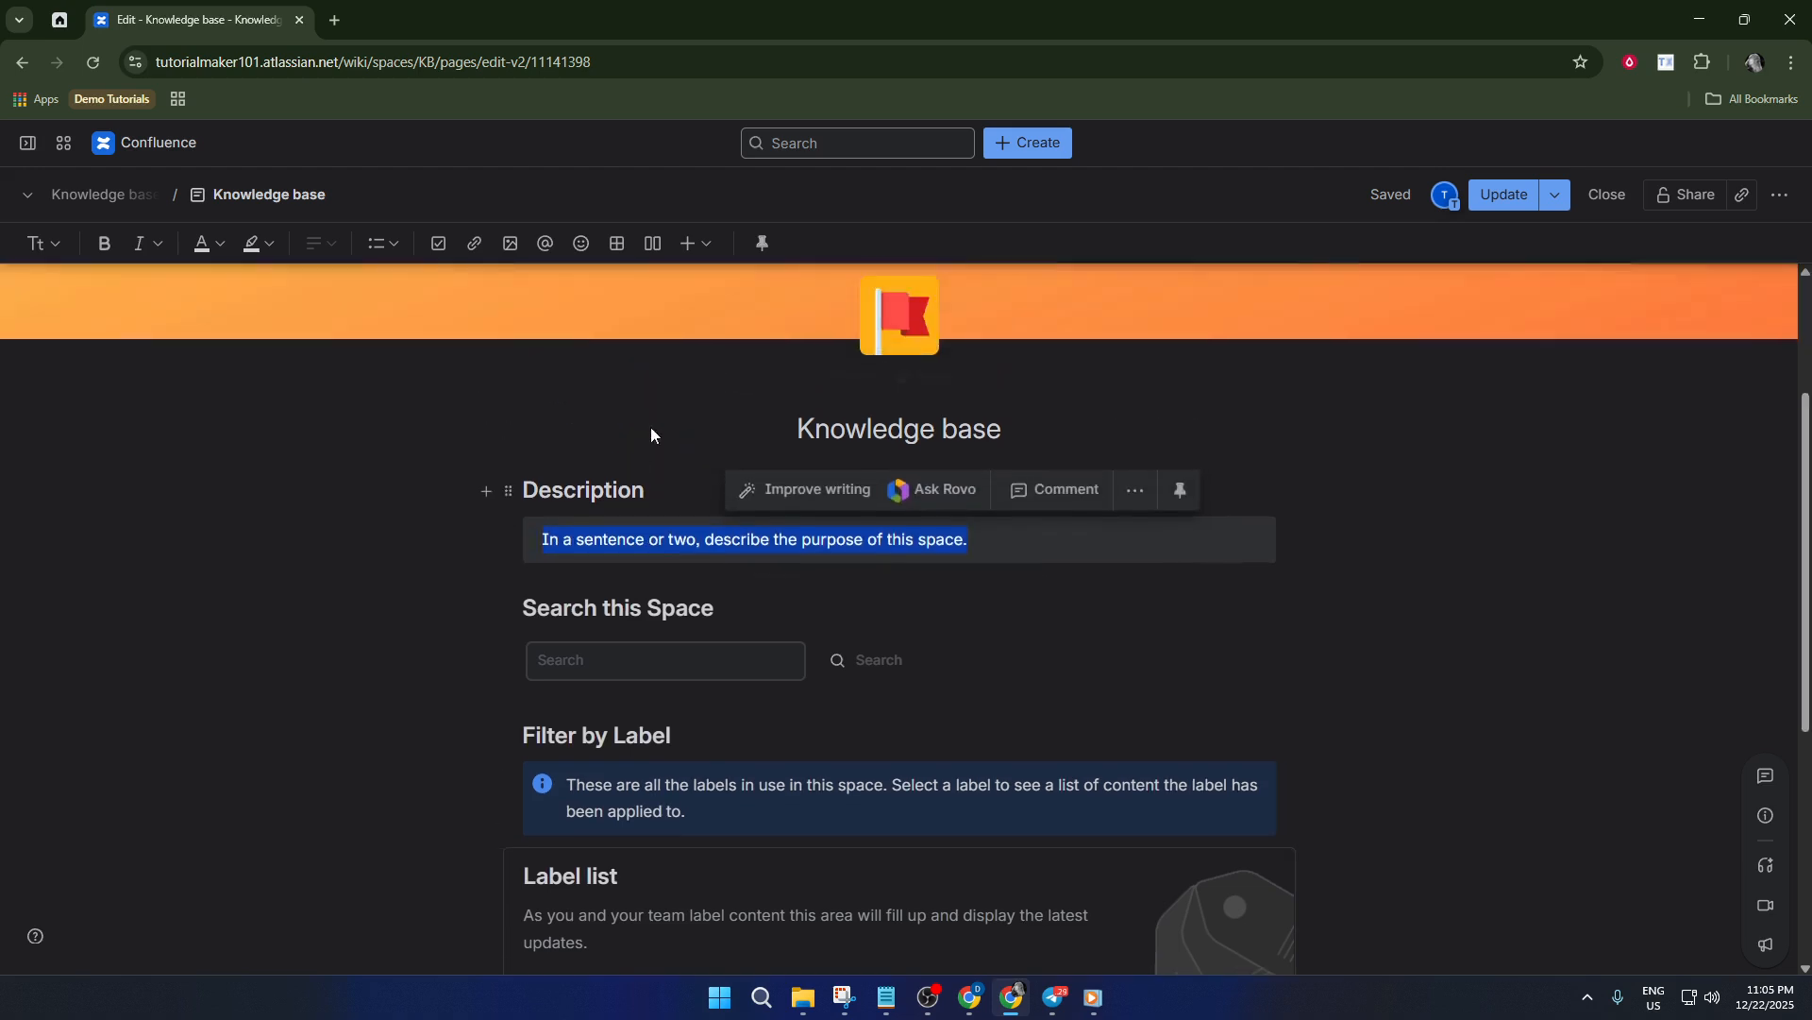
click(607, 552)
double_click(607, 551)
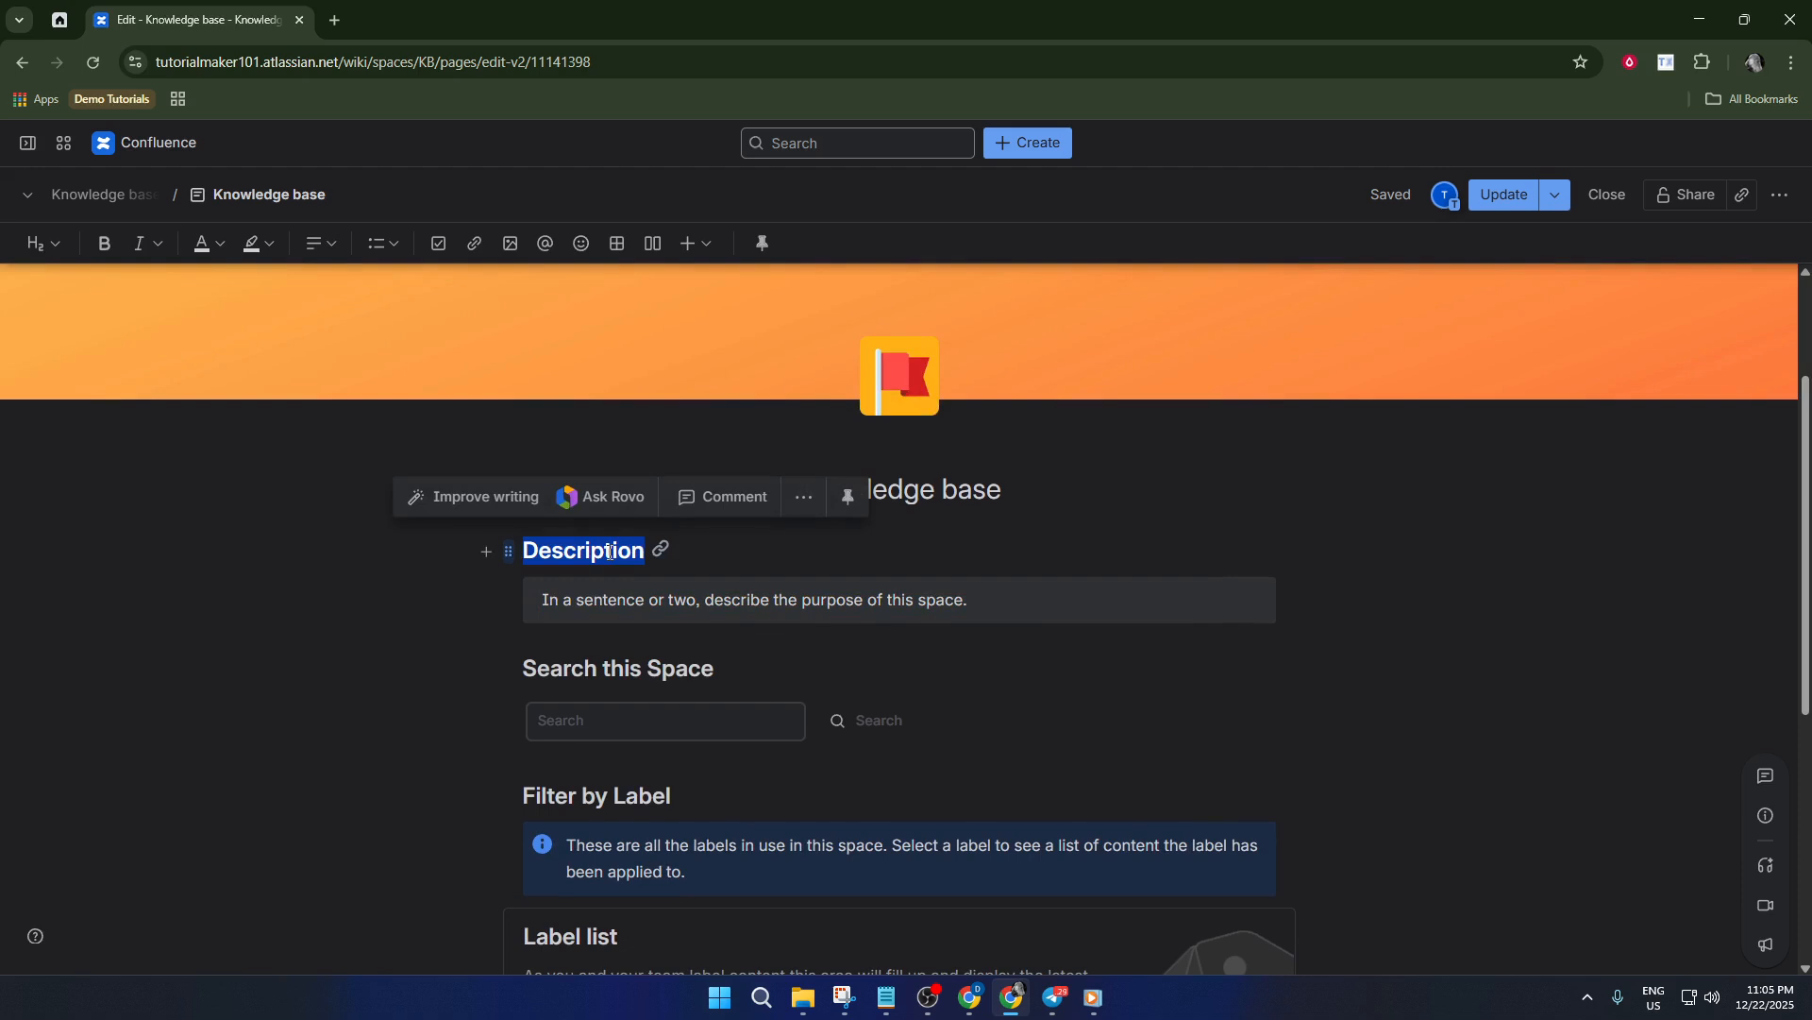
text(Welcome)
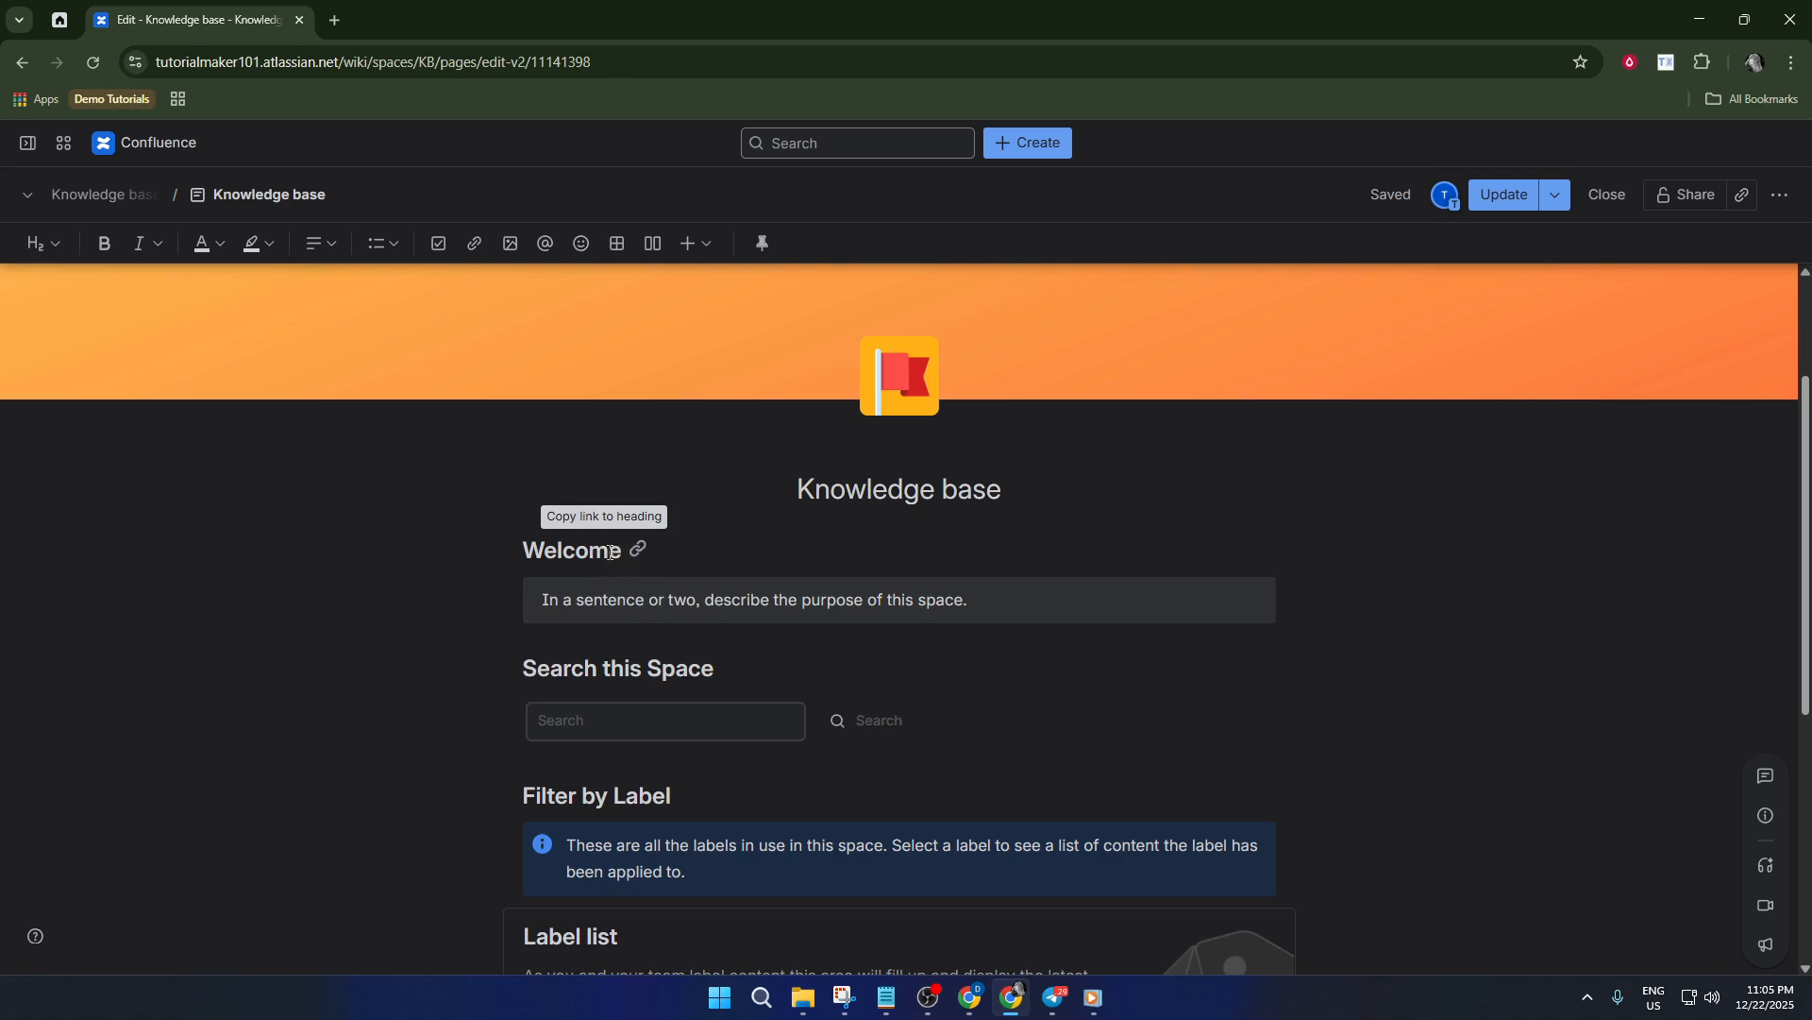
- Replace the placeholder sentence under the Welcome heading with a short message welcoming readers to the knowledge base
triple_click(589, 601)
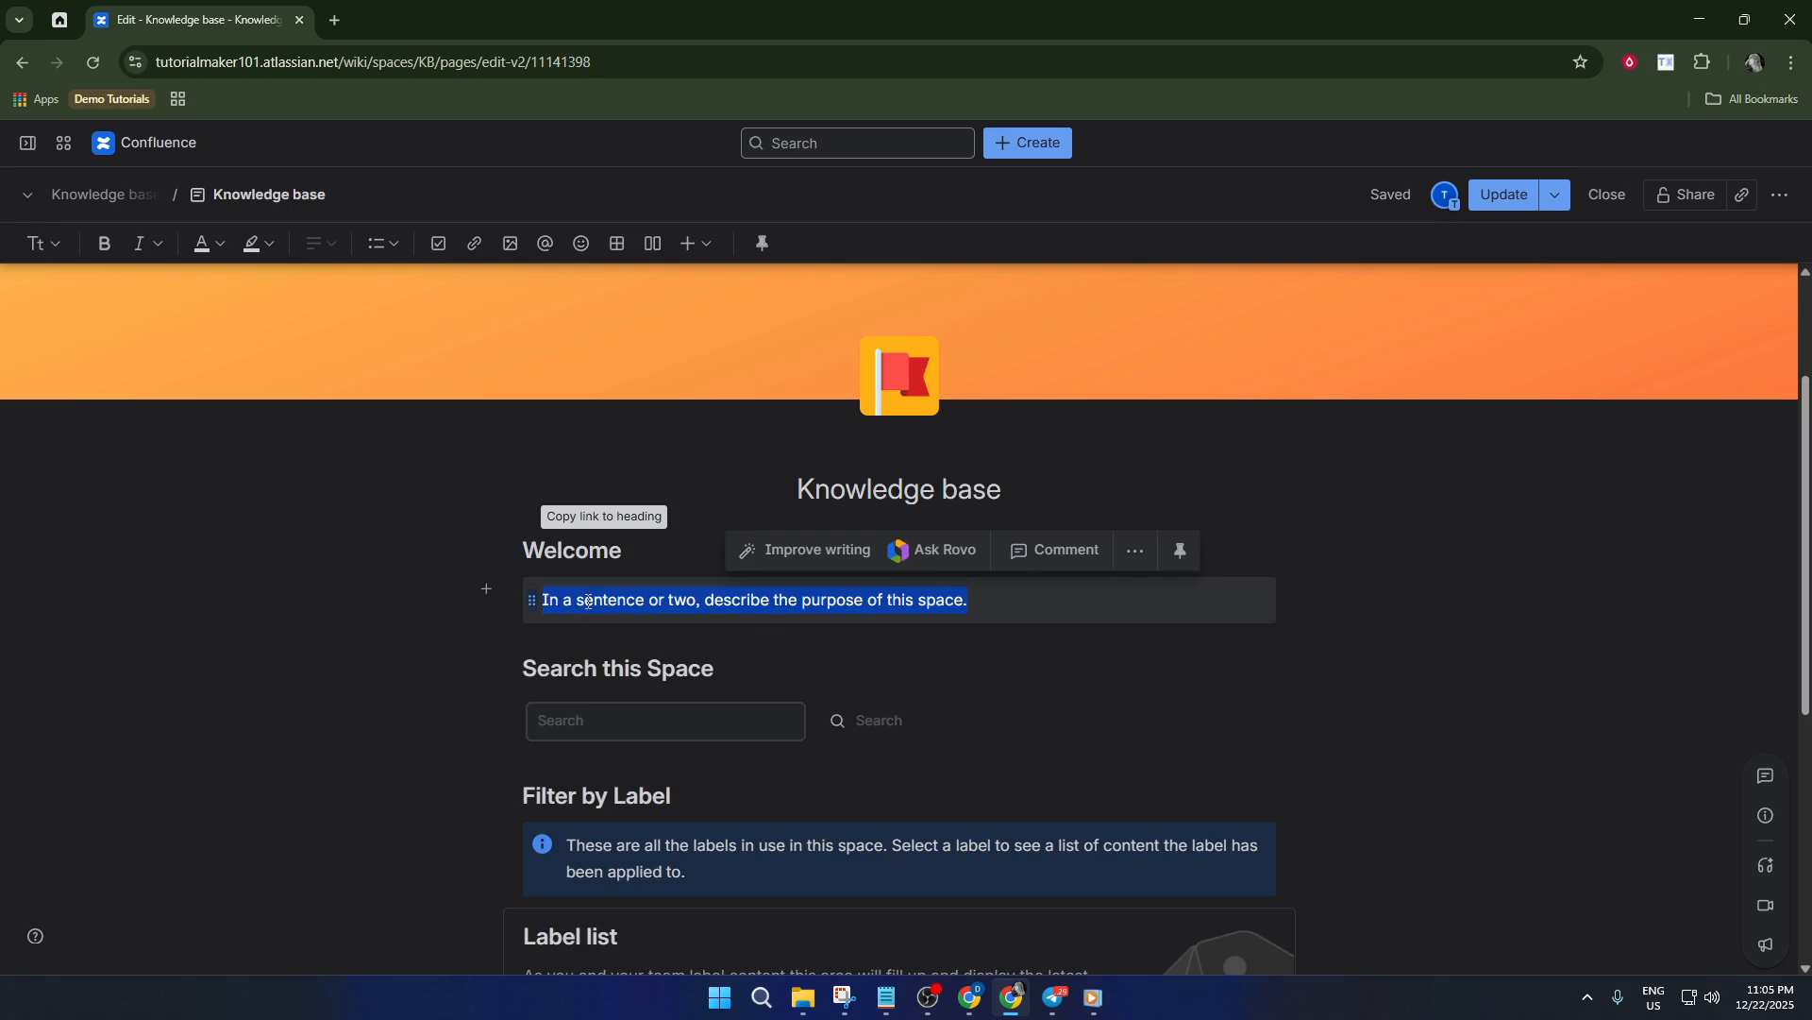
text(W)
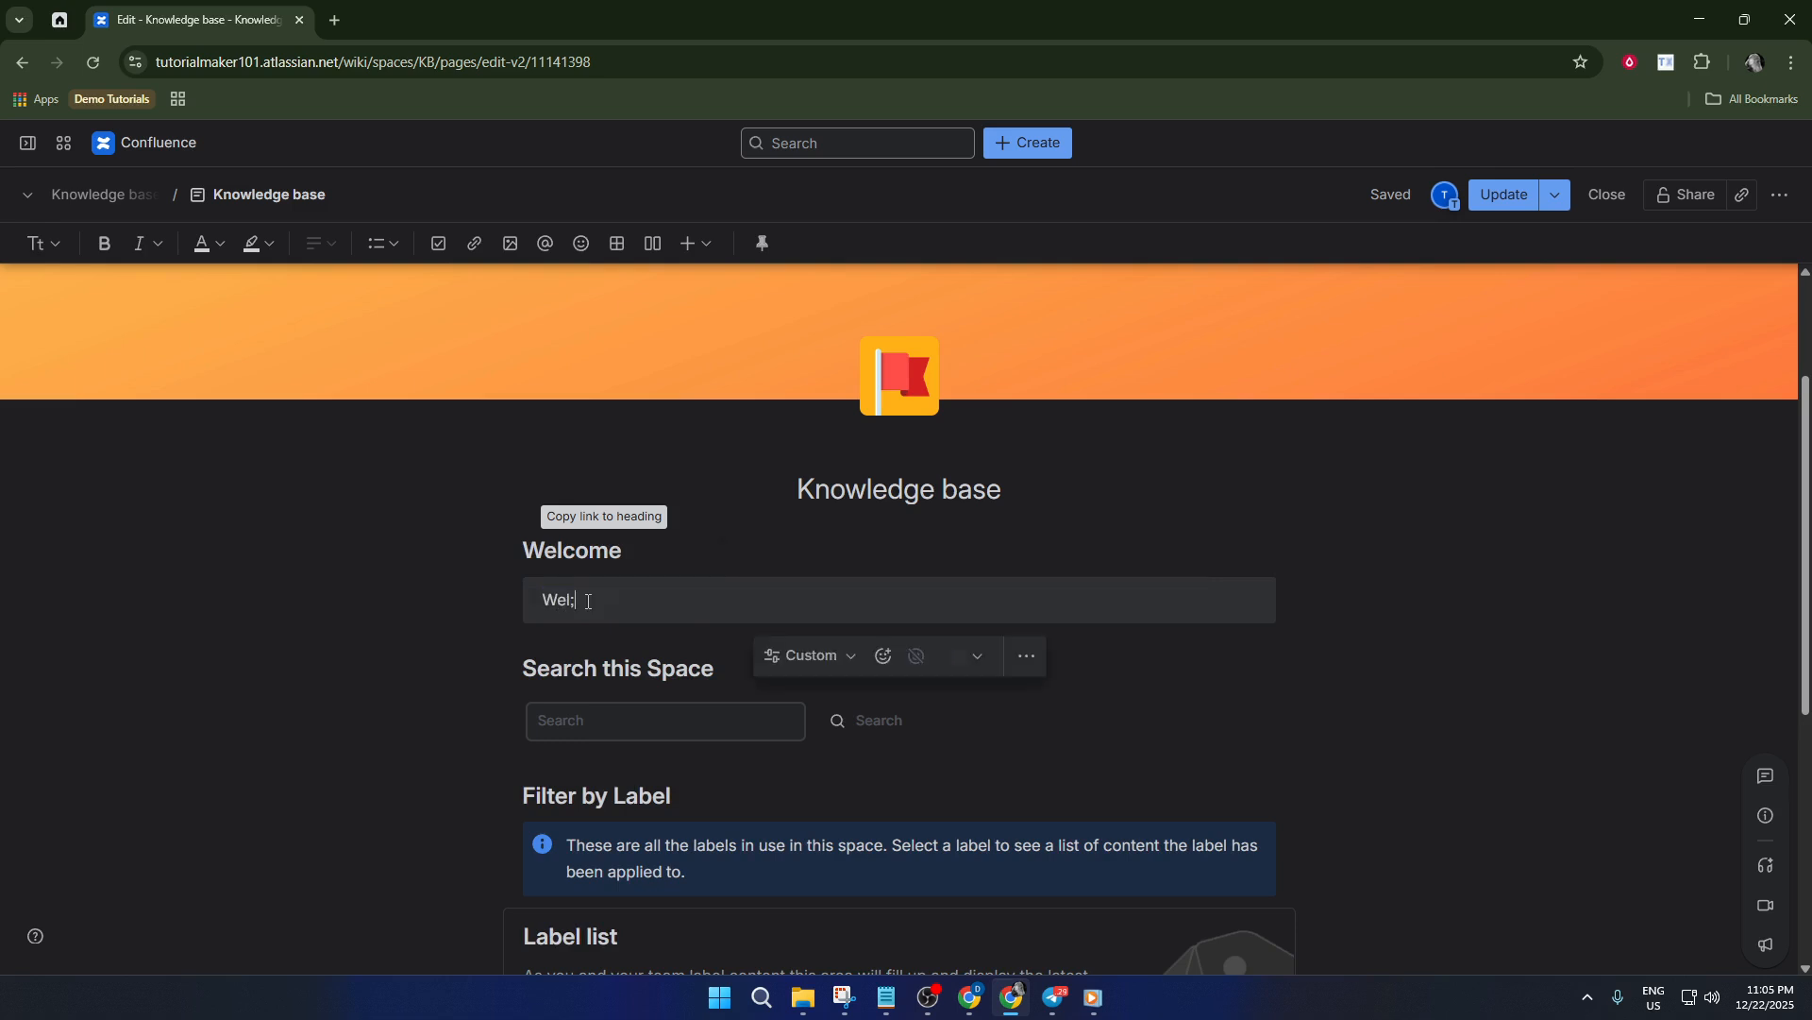
text(elcome Message)
key(BackSpace)
key(BackSpace)
text(to thto the knowge)
key(BackSpace)
key(BackSpace)
key(BackSpace)
text(edge base)
- Insert a new linked Confluence page below the list of recently updated content
scroll(693, 681, down, 5)
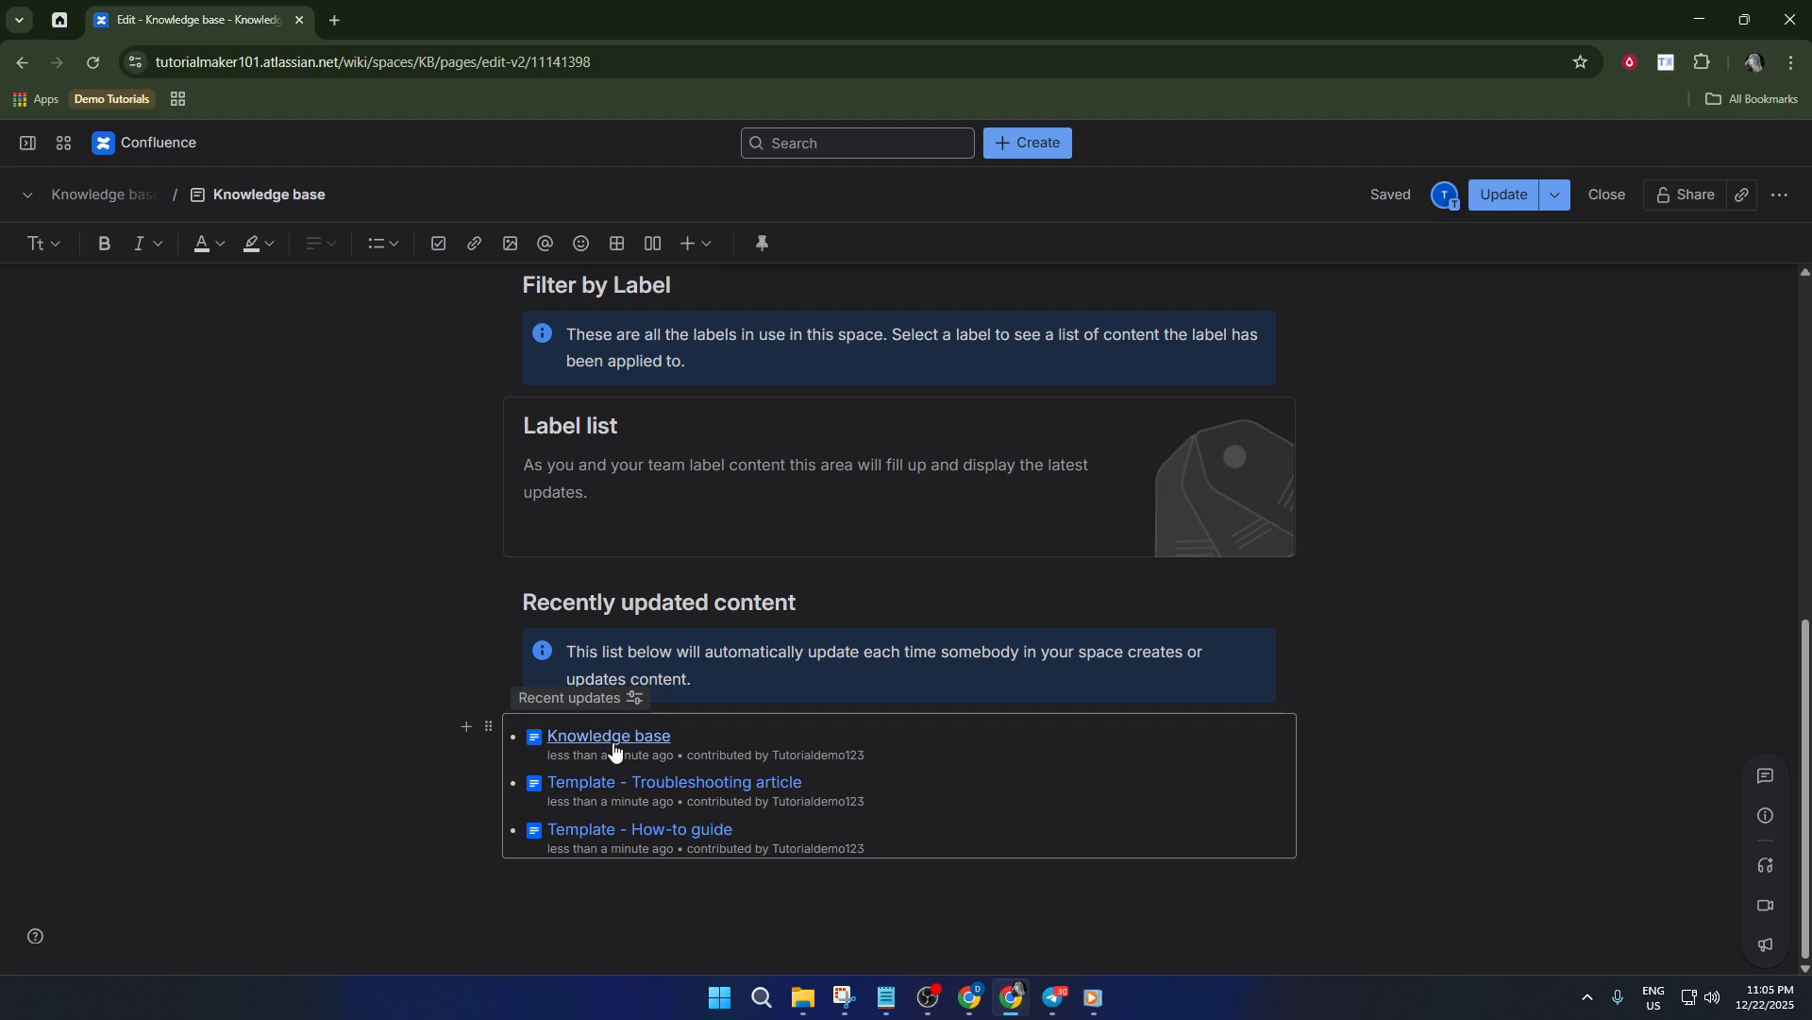
click(633, 878)
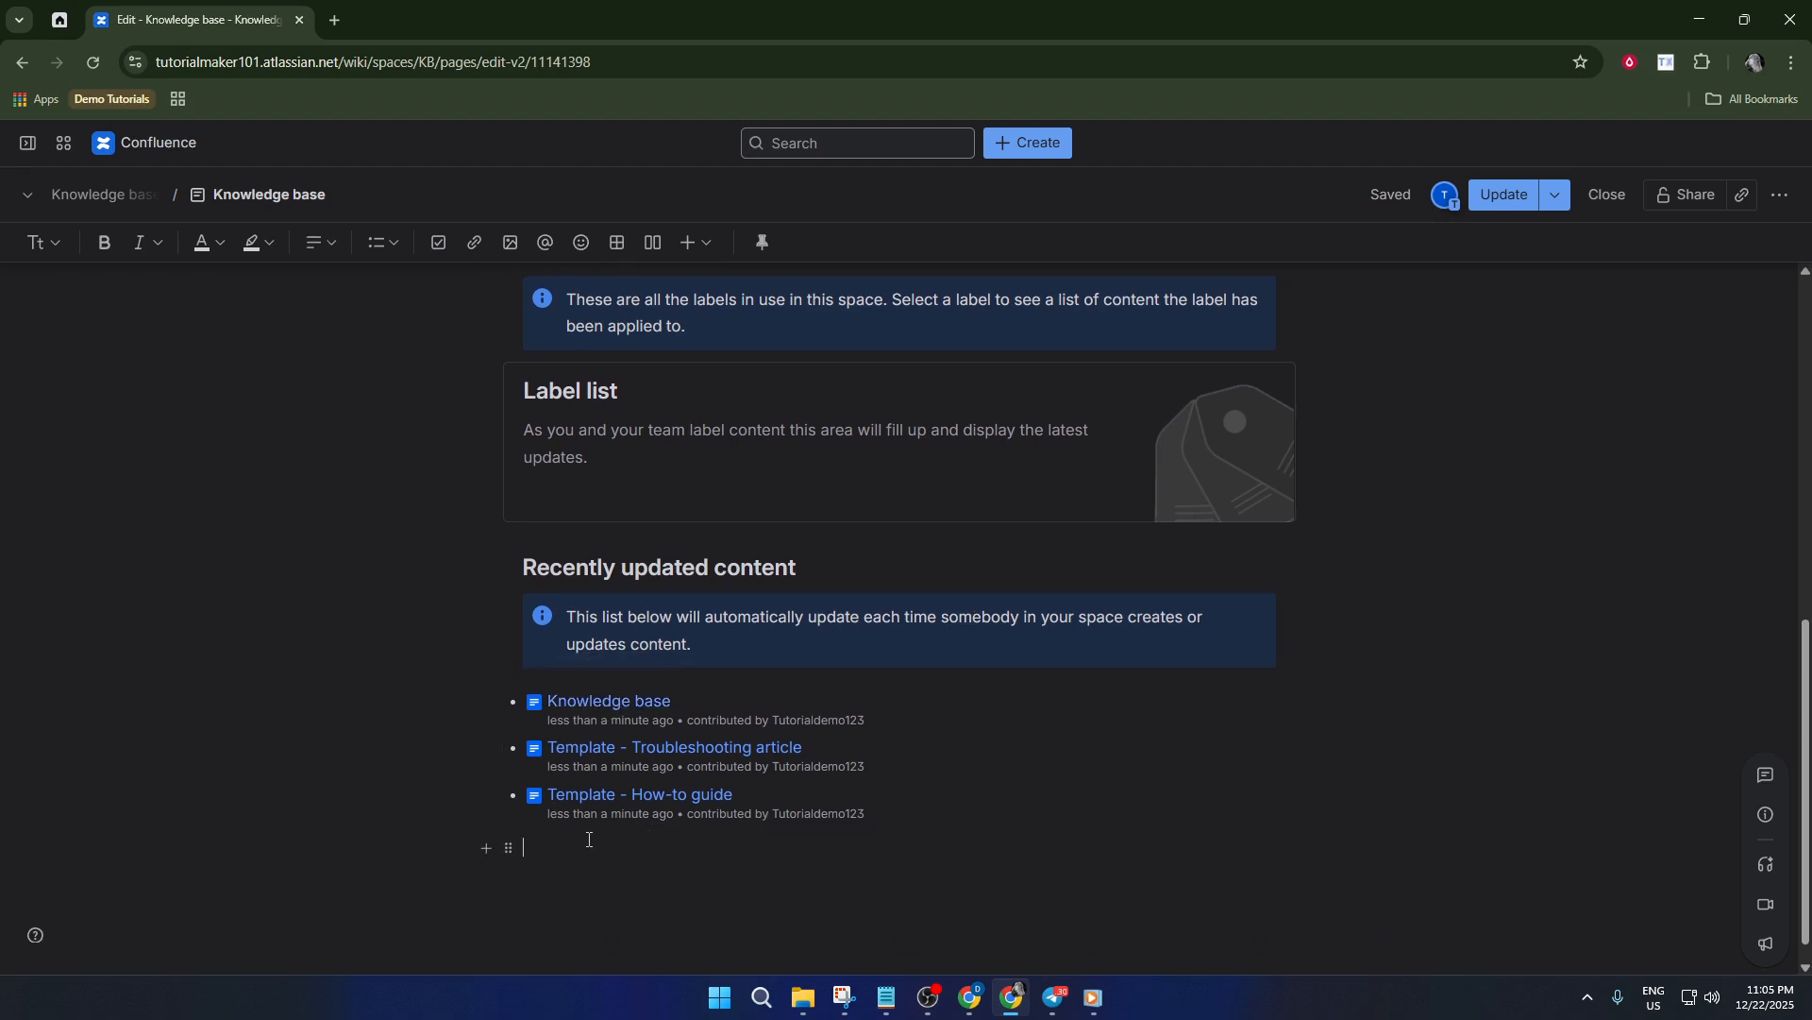
text(/)
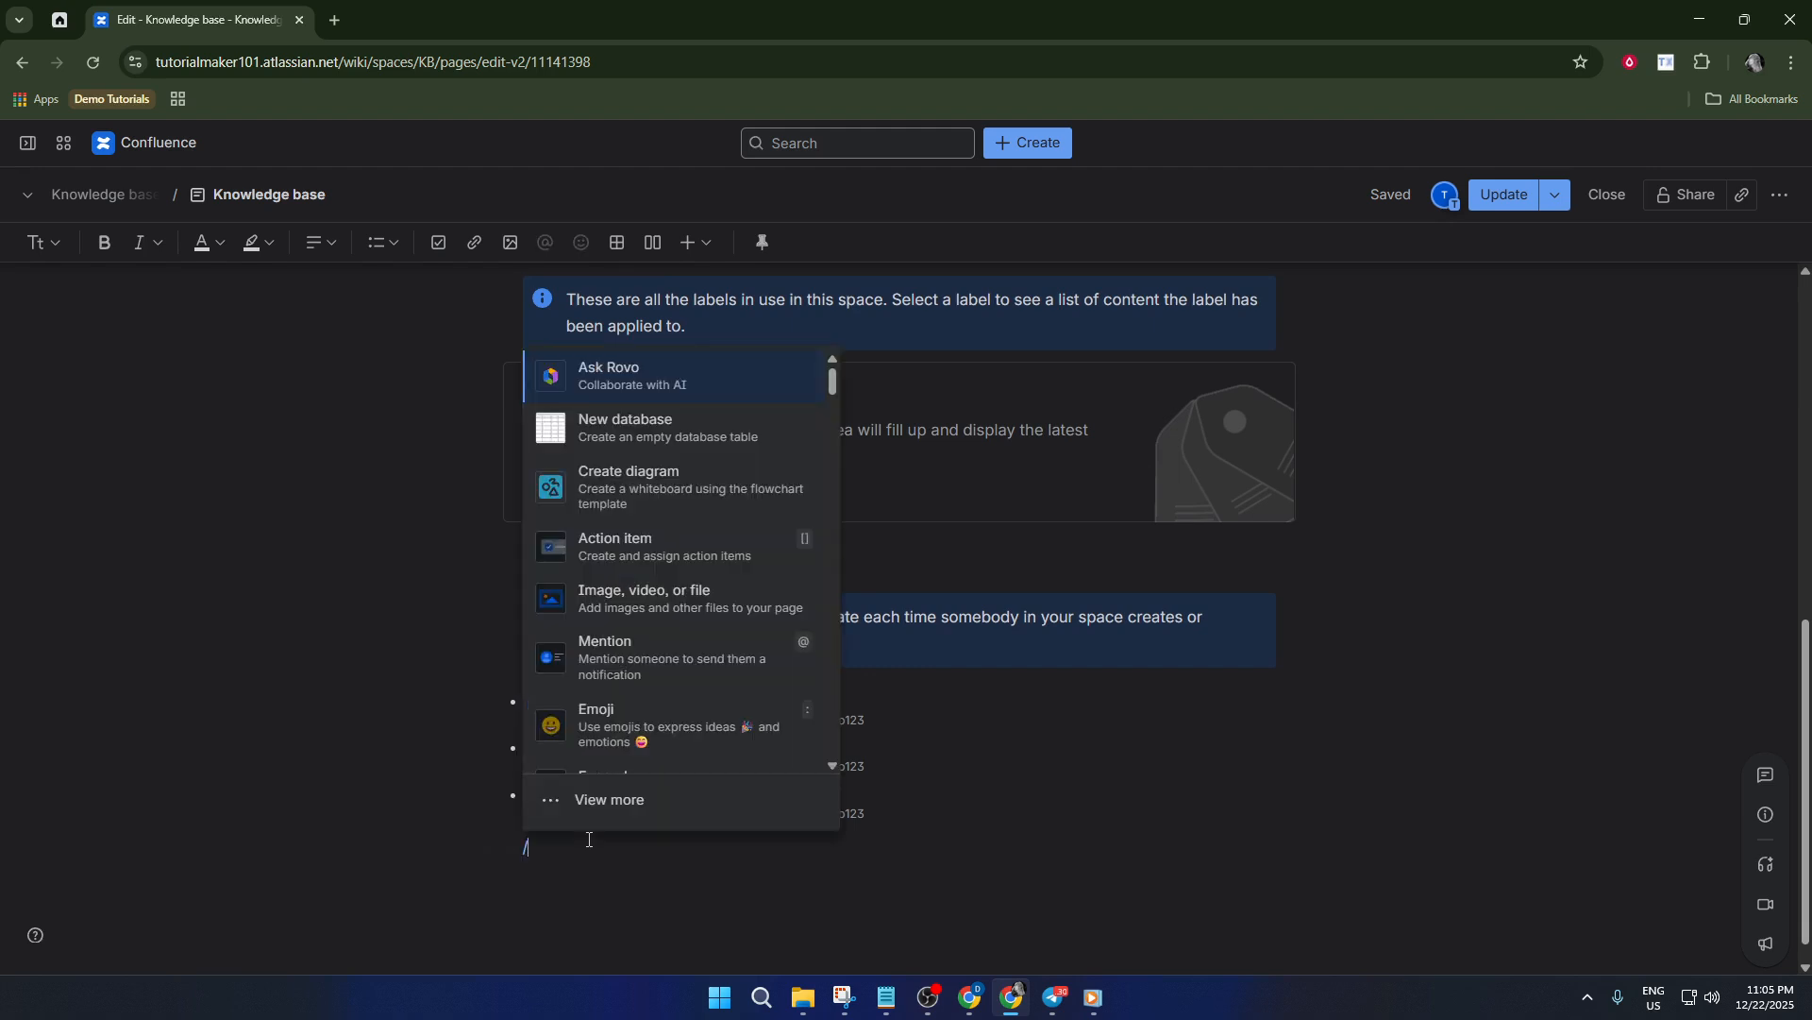
text(page)
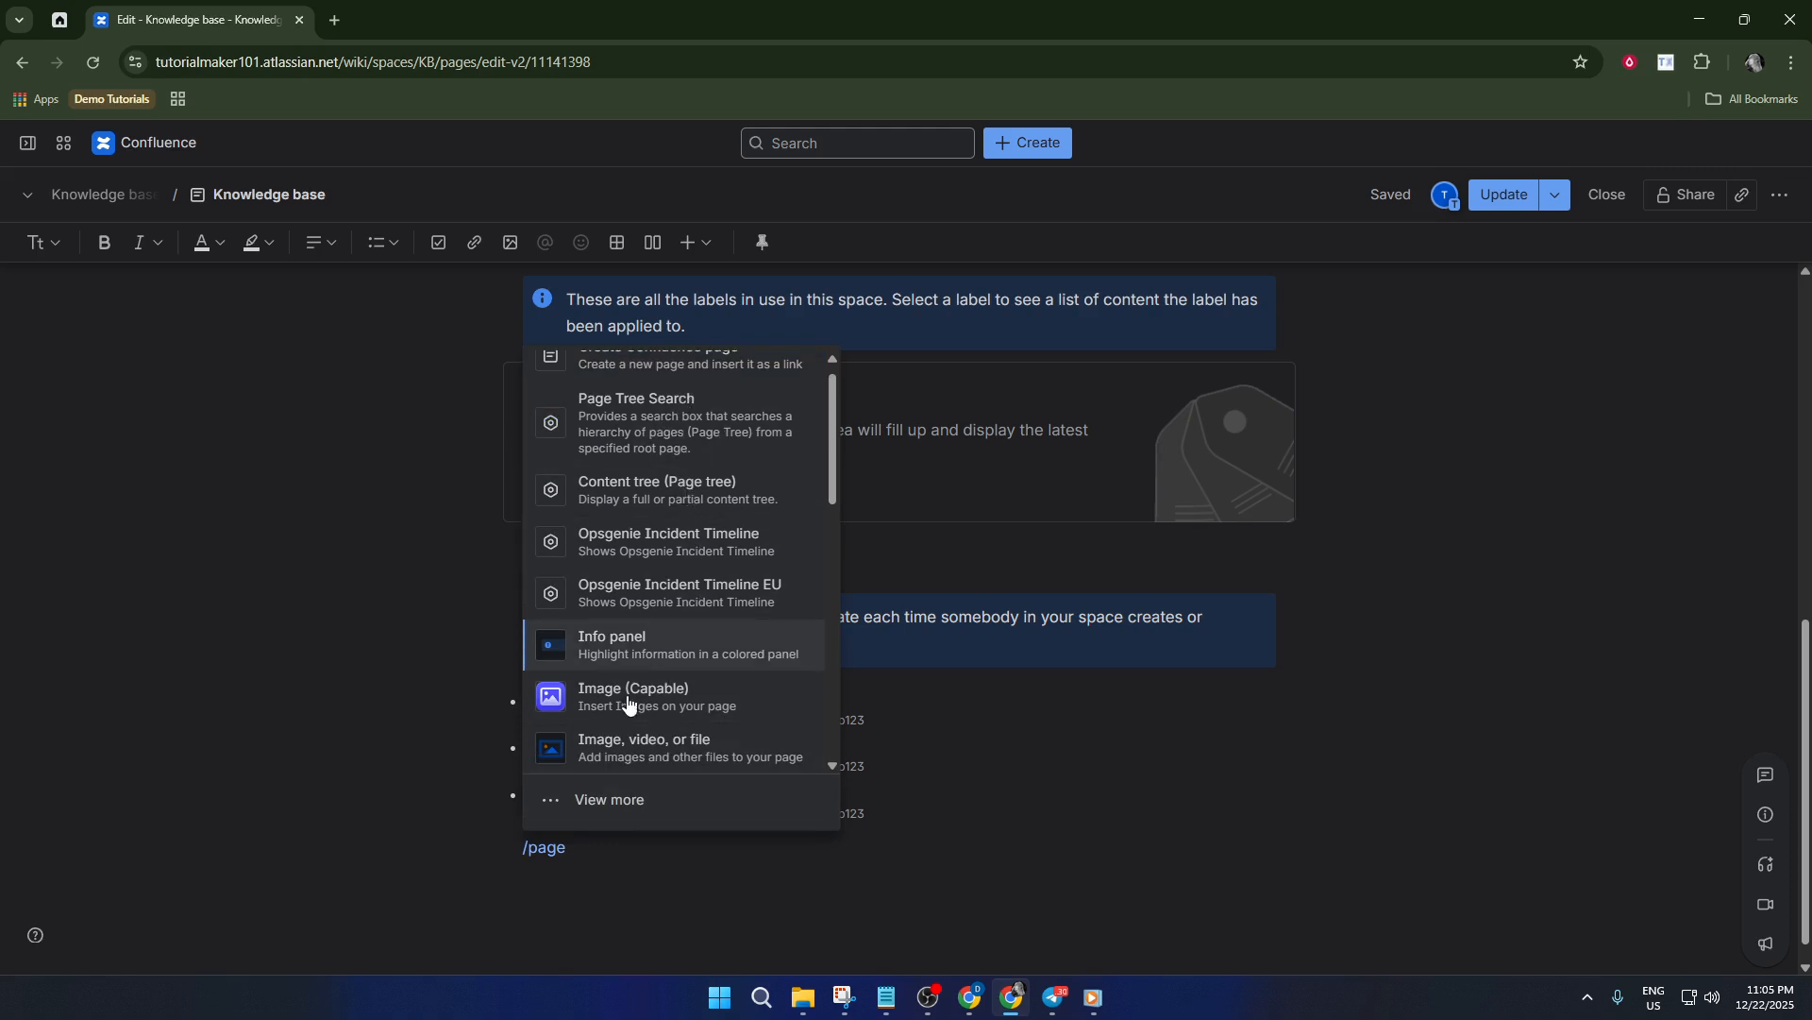
scroll(693, 564, up, 1)
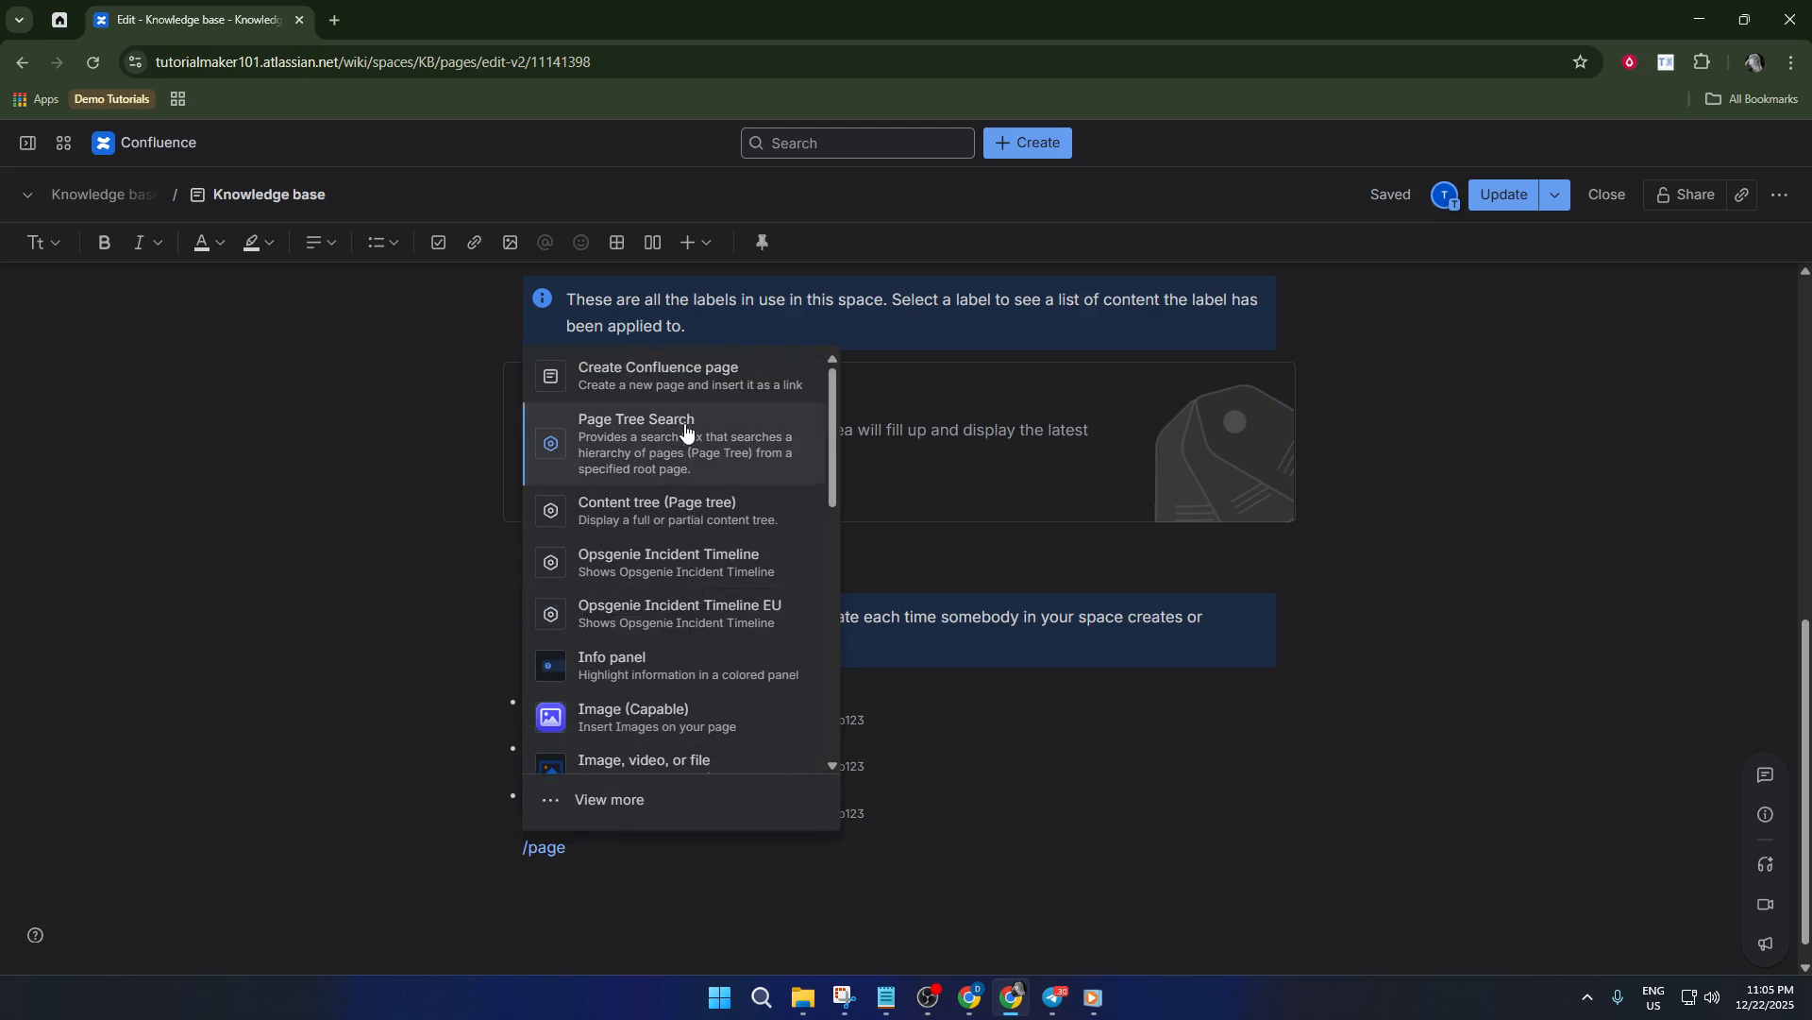
click(707, 376)
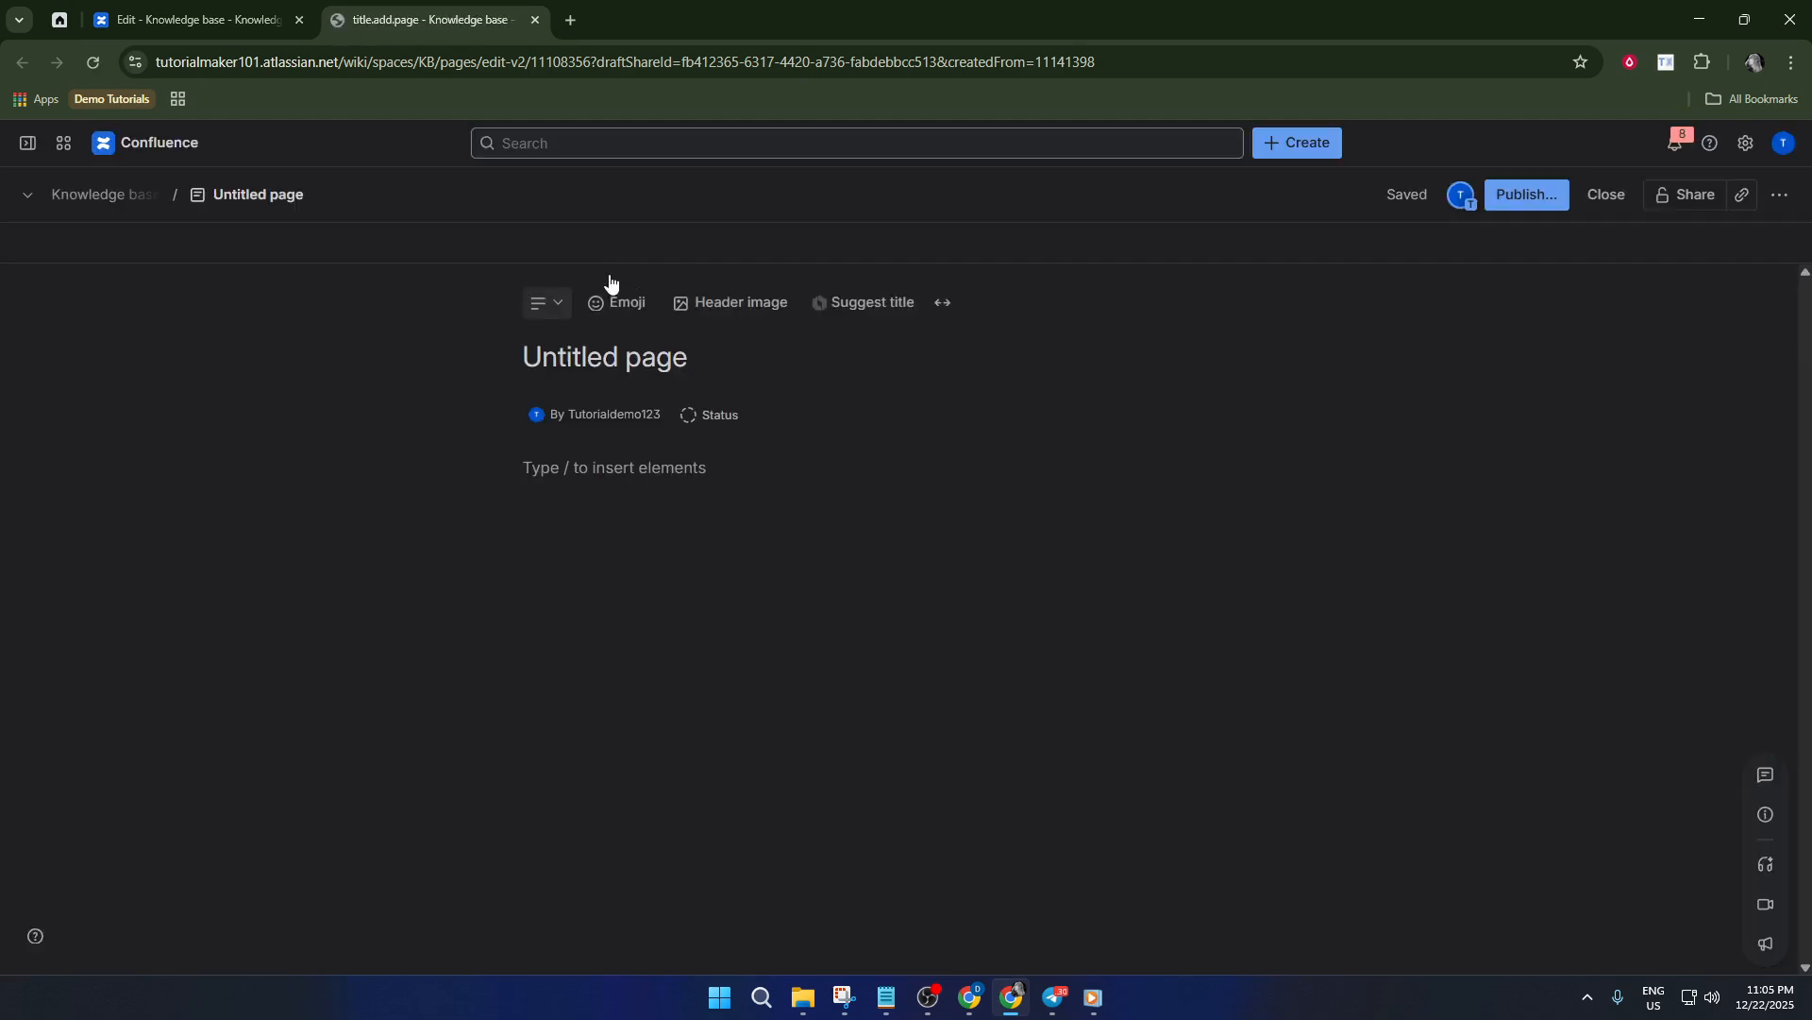
- Title the new untitled page "Article 1"
click(629, 355)
key(ctrl+a)
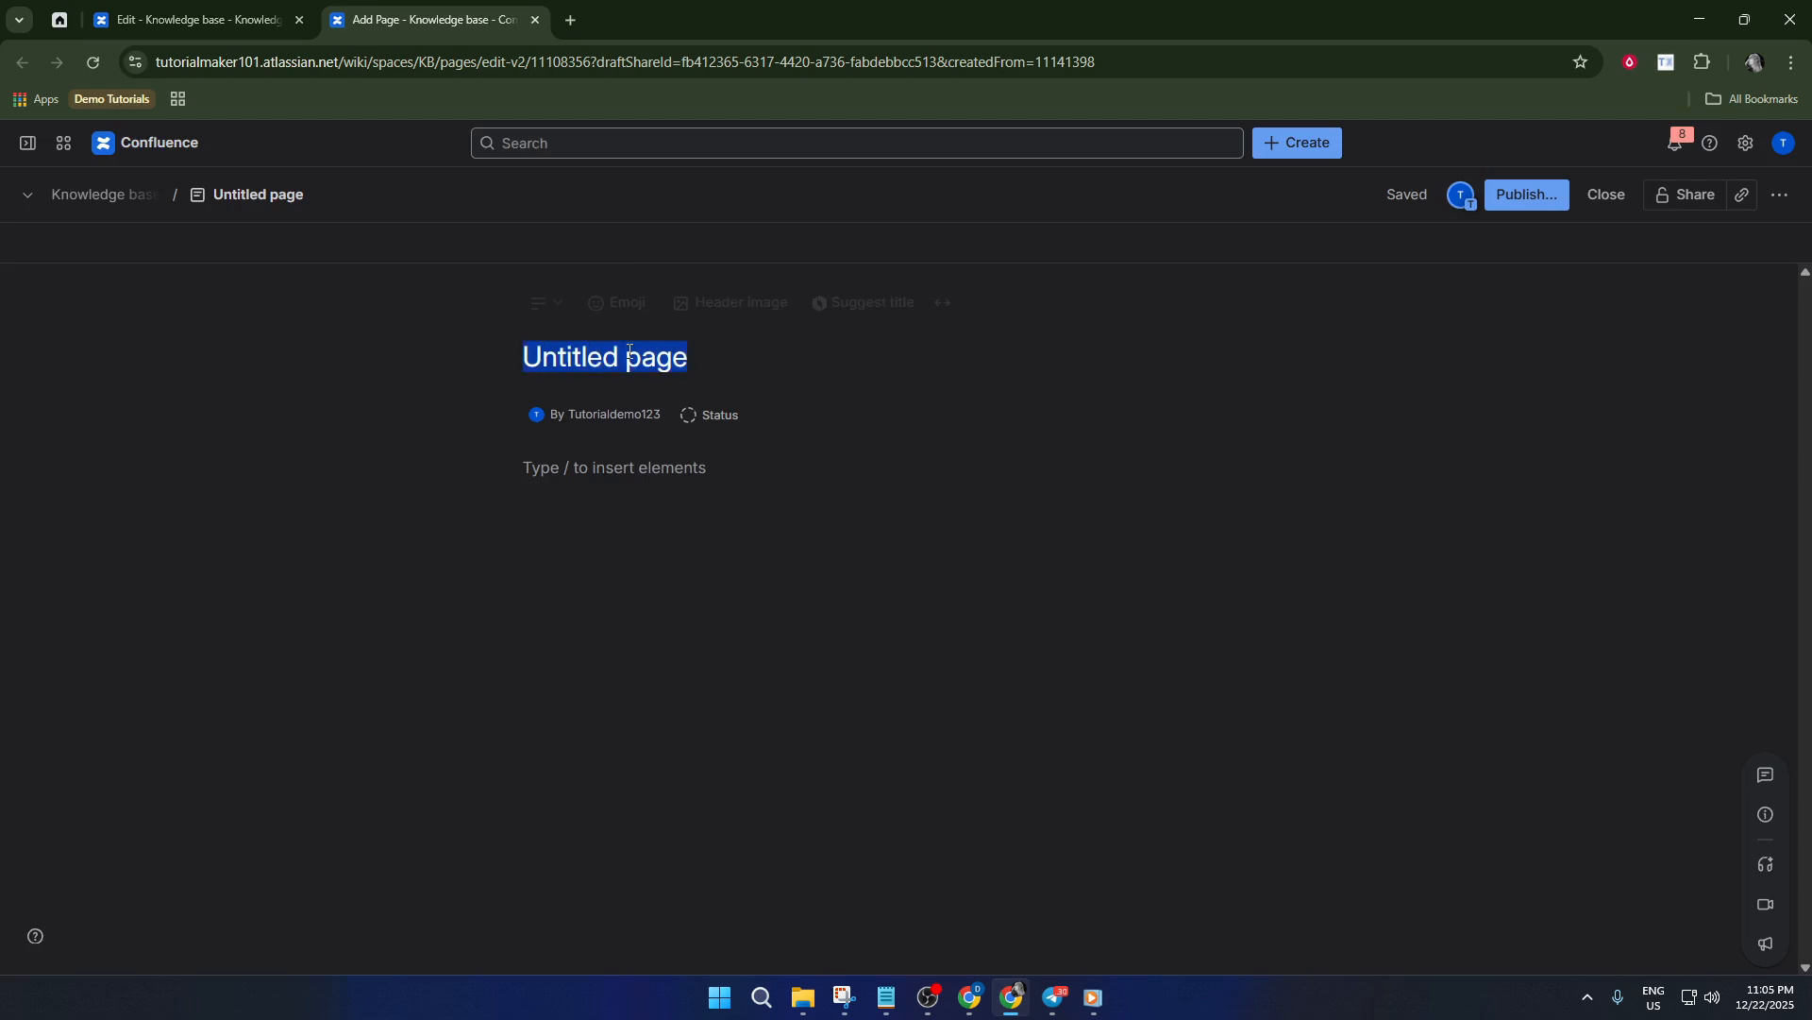
text(Ar)
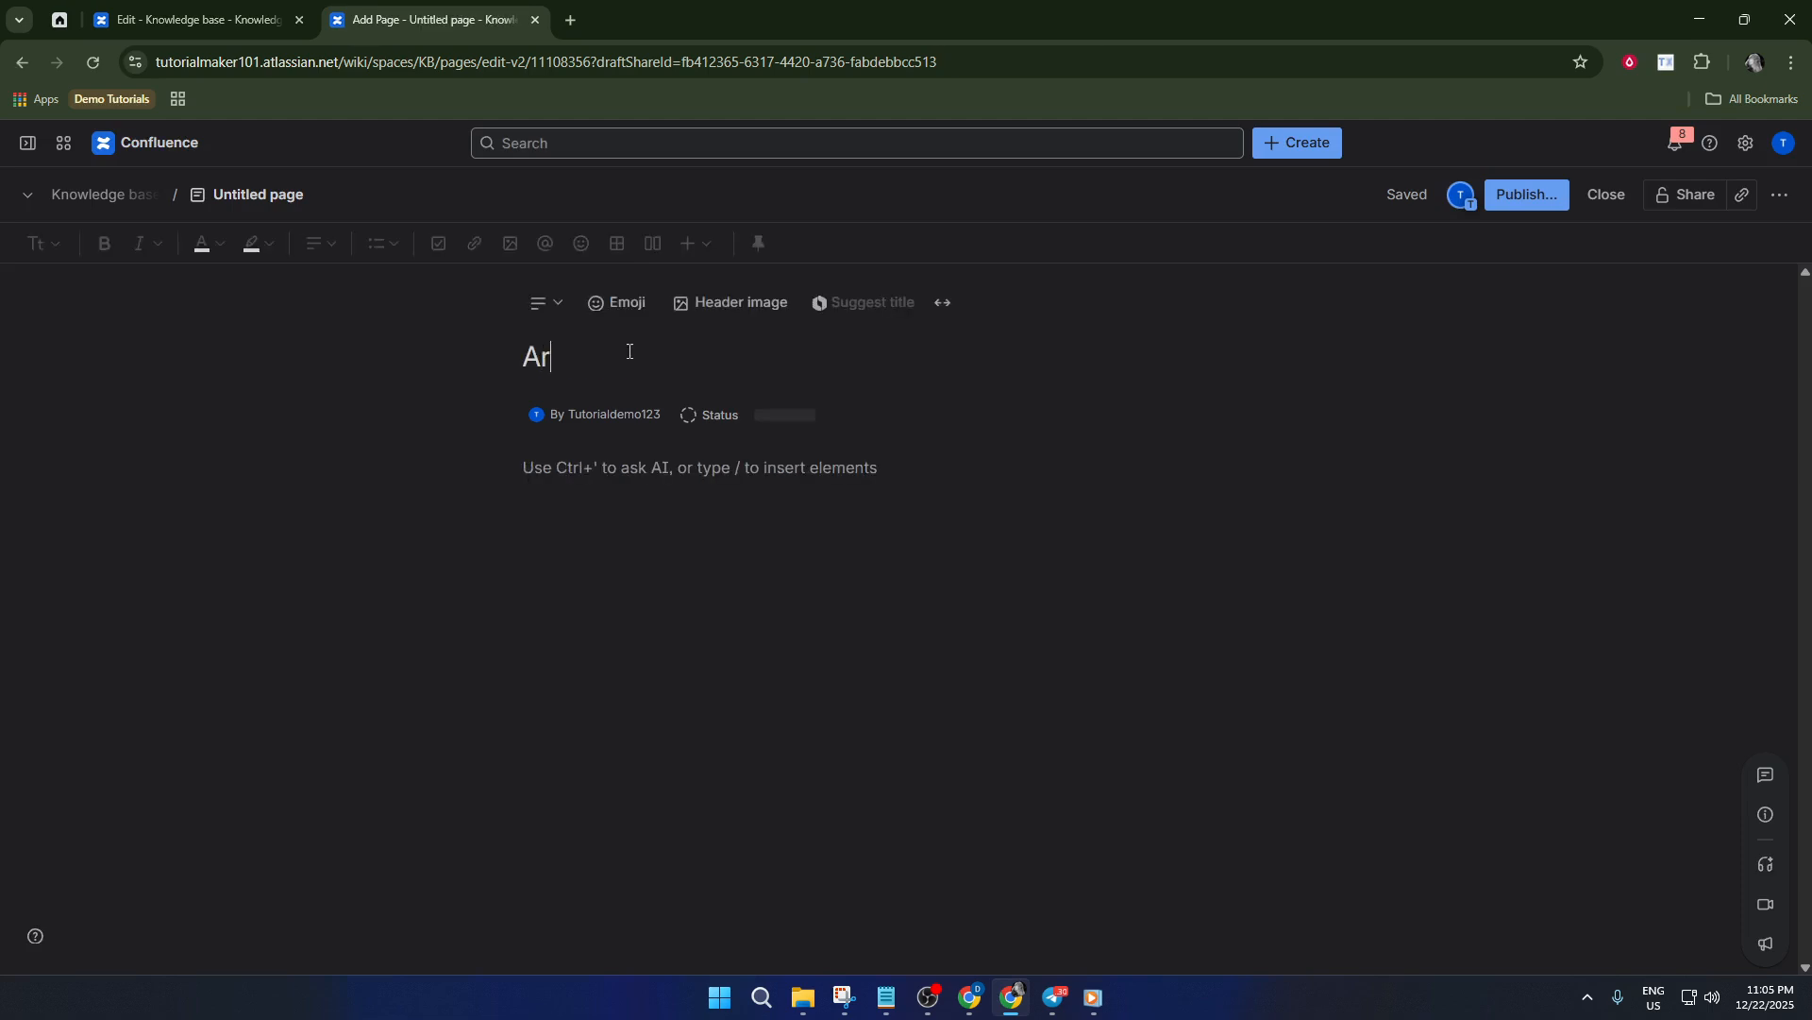
text(it)
key(BackSpace)
key(BackSpace)
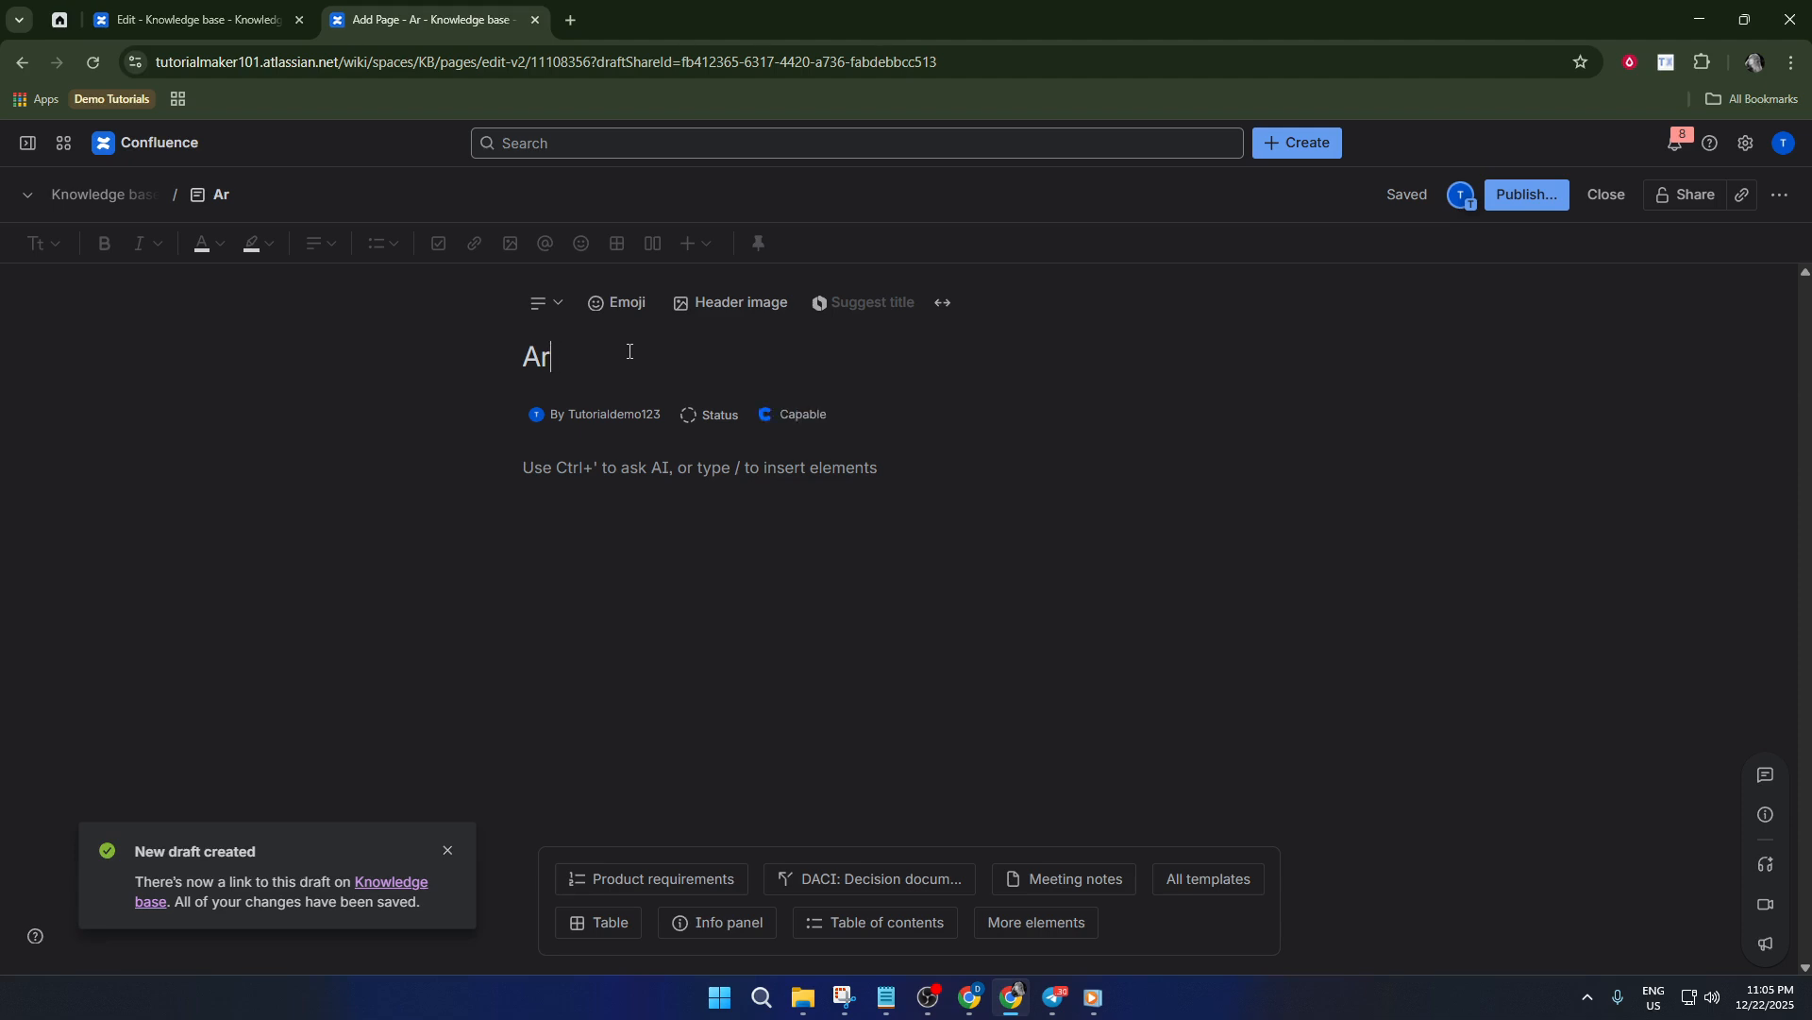
text(ticle)
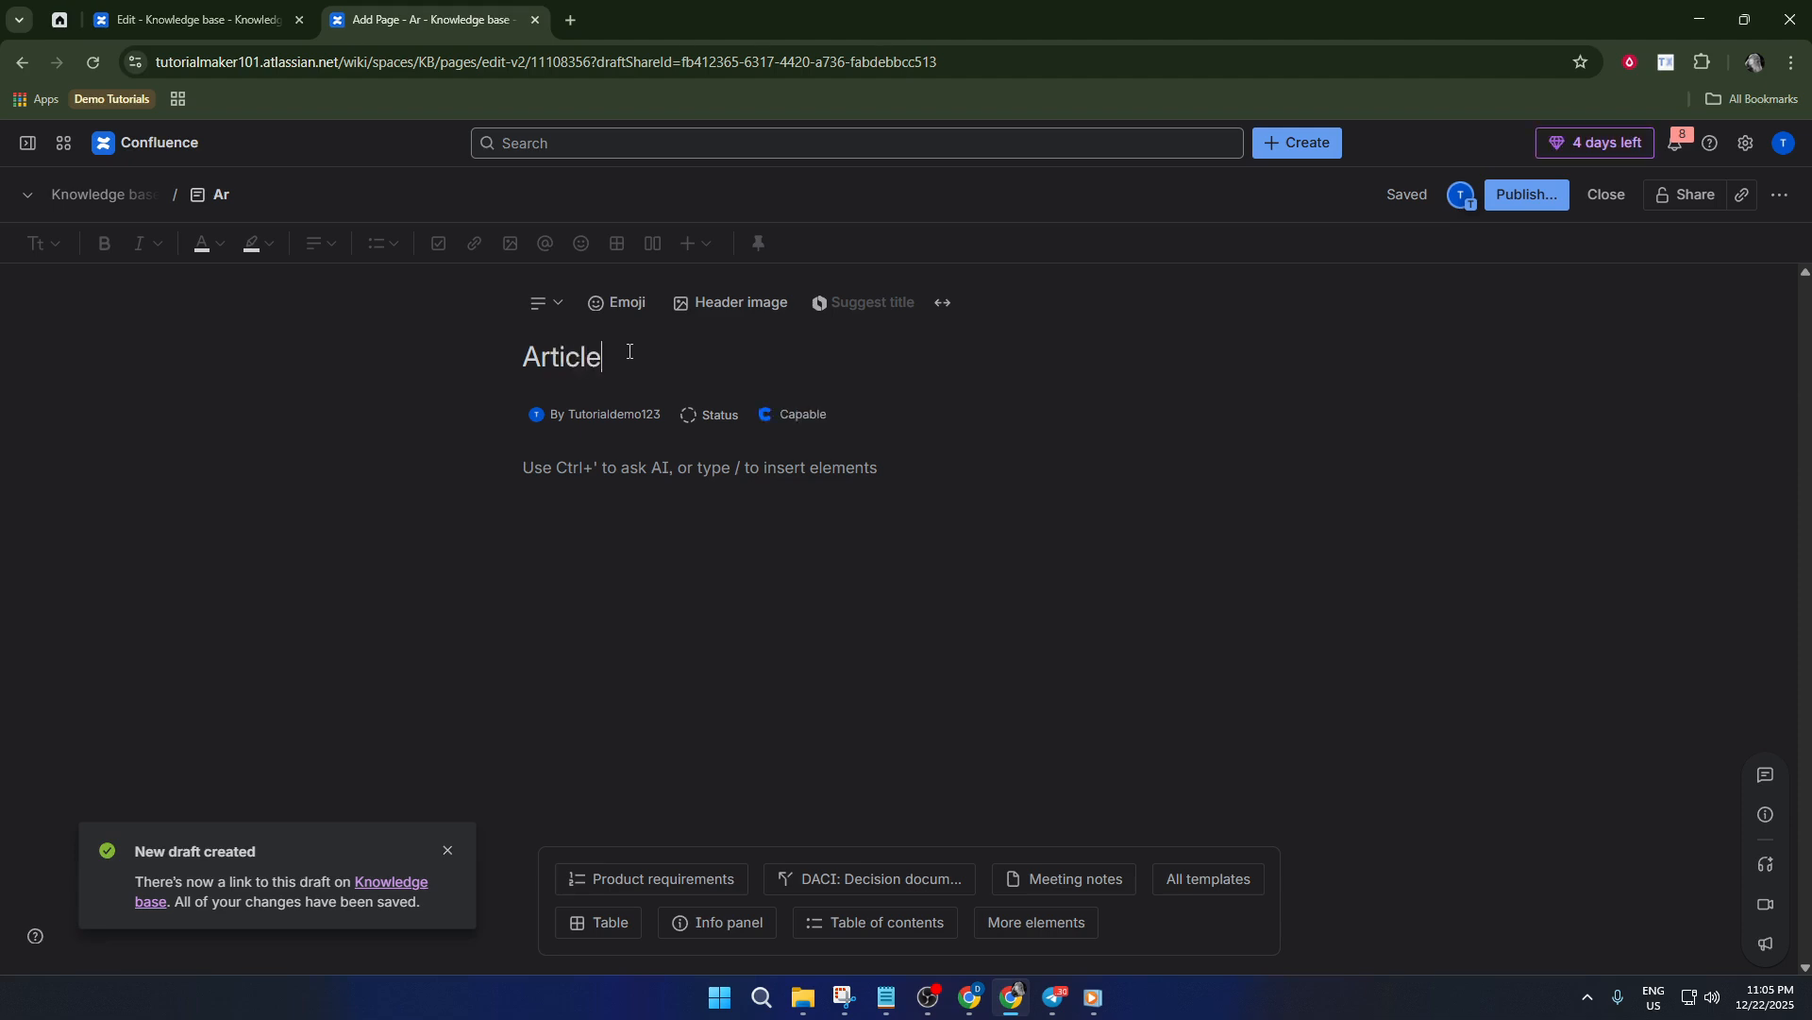
text( 1)
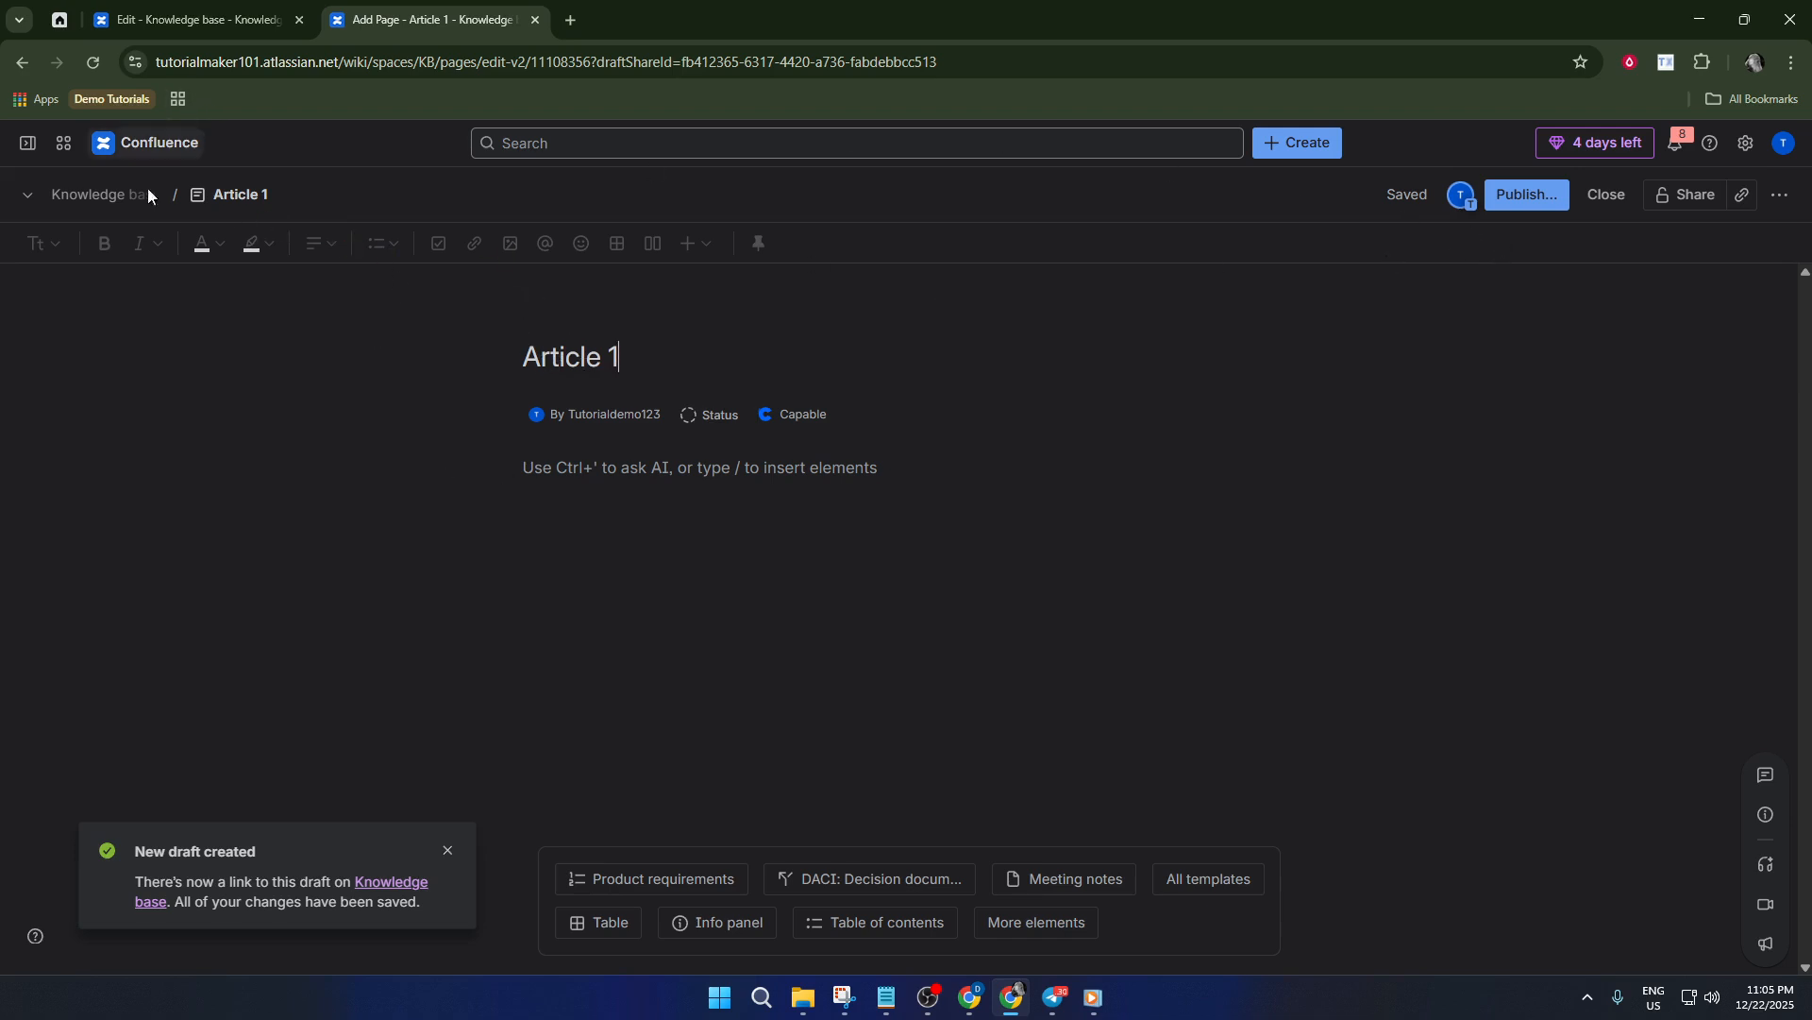
- Dismiss the new-draft notification and check the Article 1 draft in the Knowledge base content tree
click(449, 850)
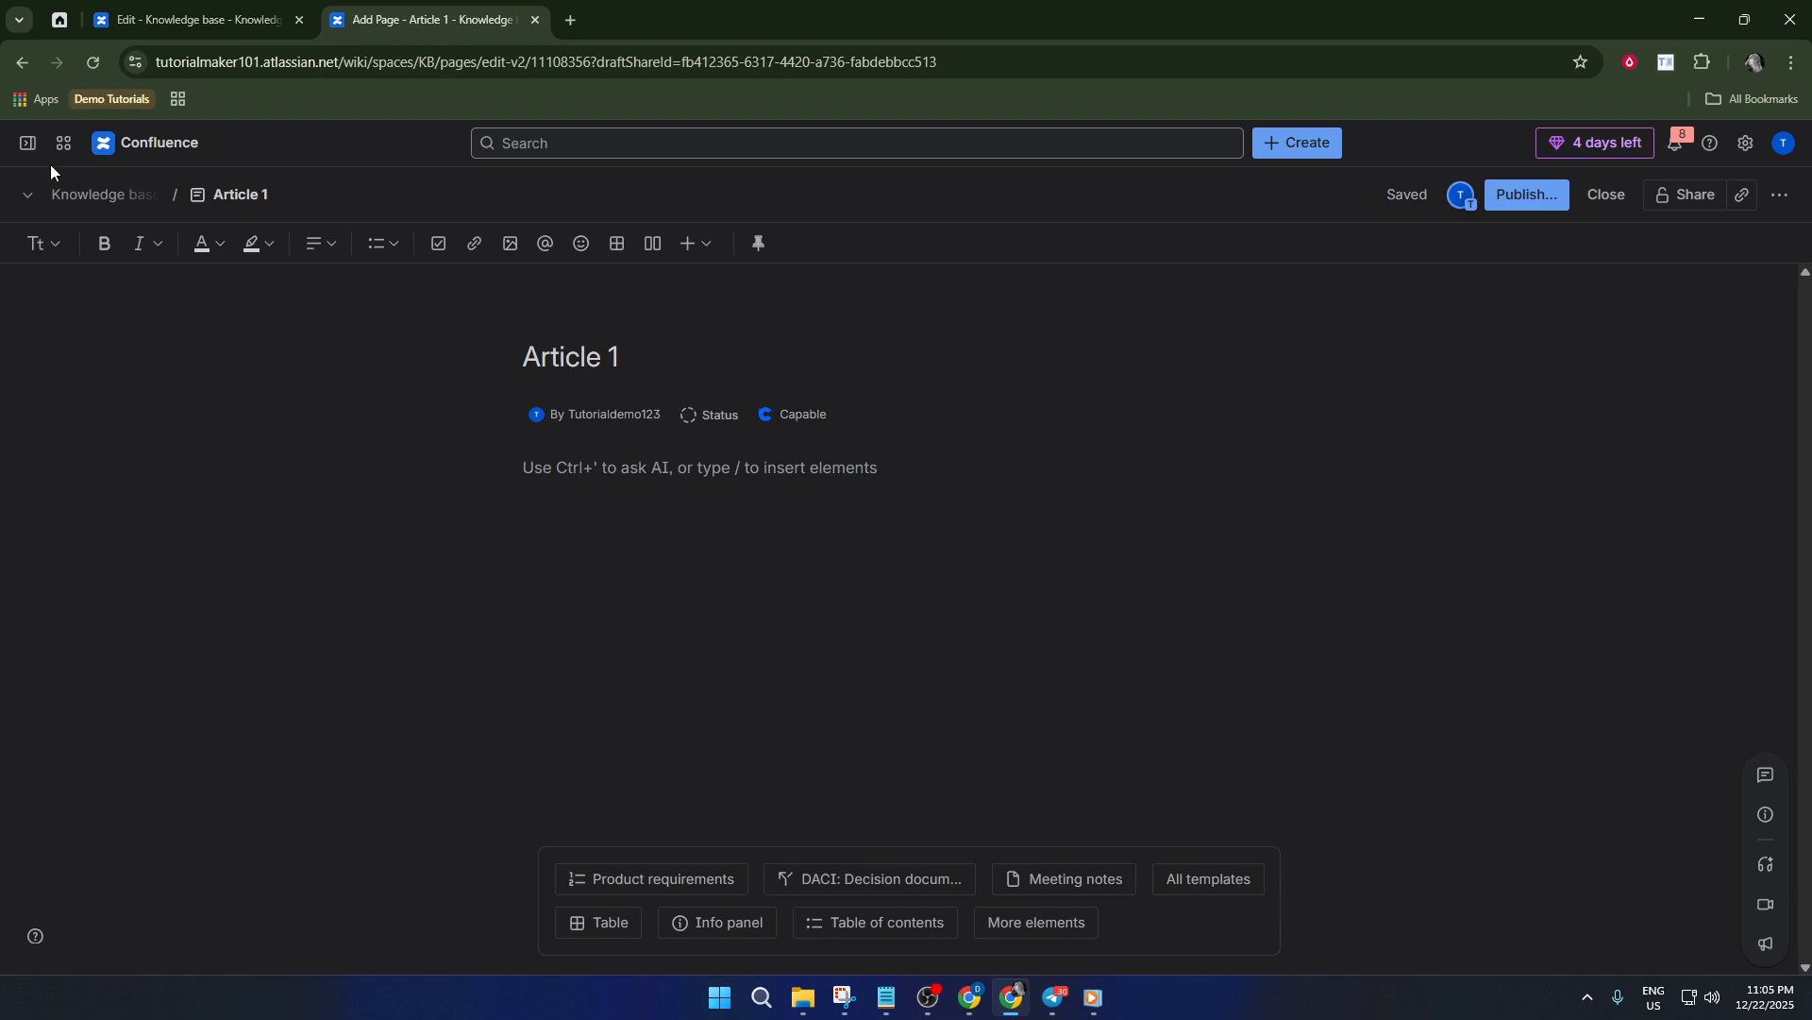
mouse_move(48, 160)
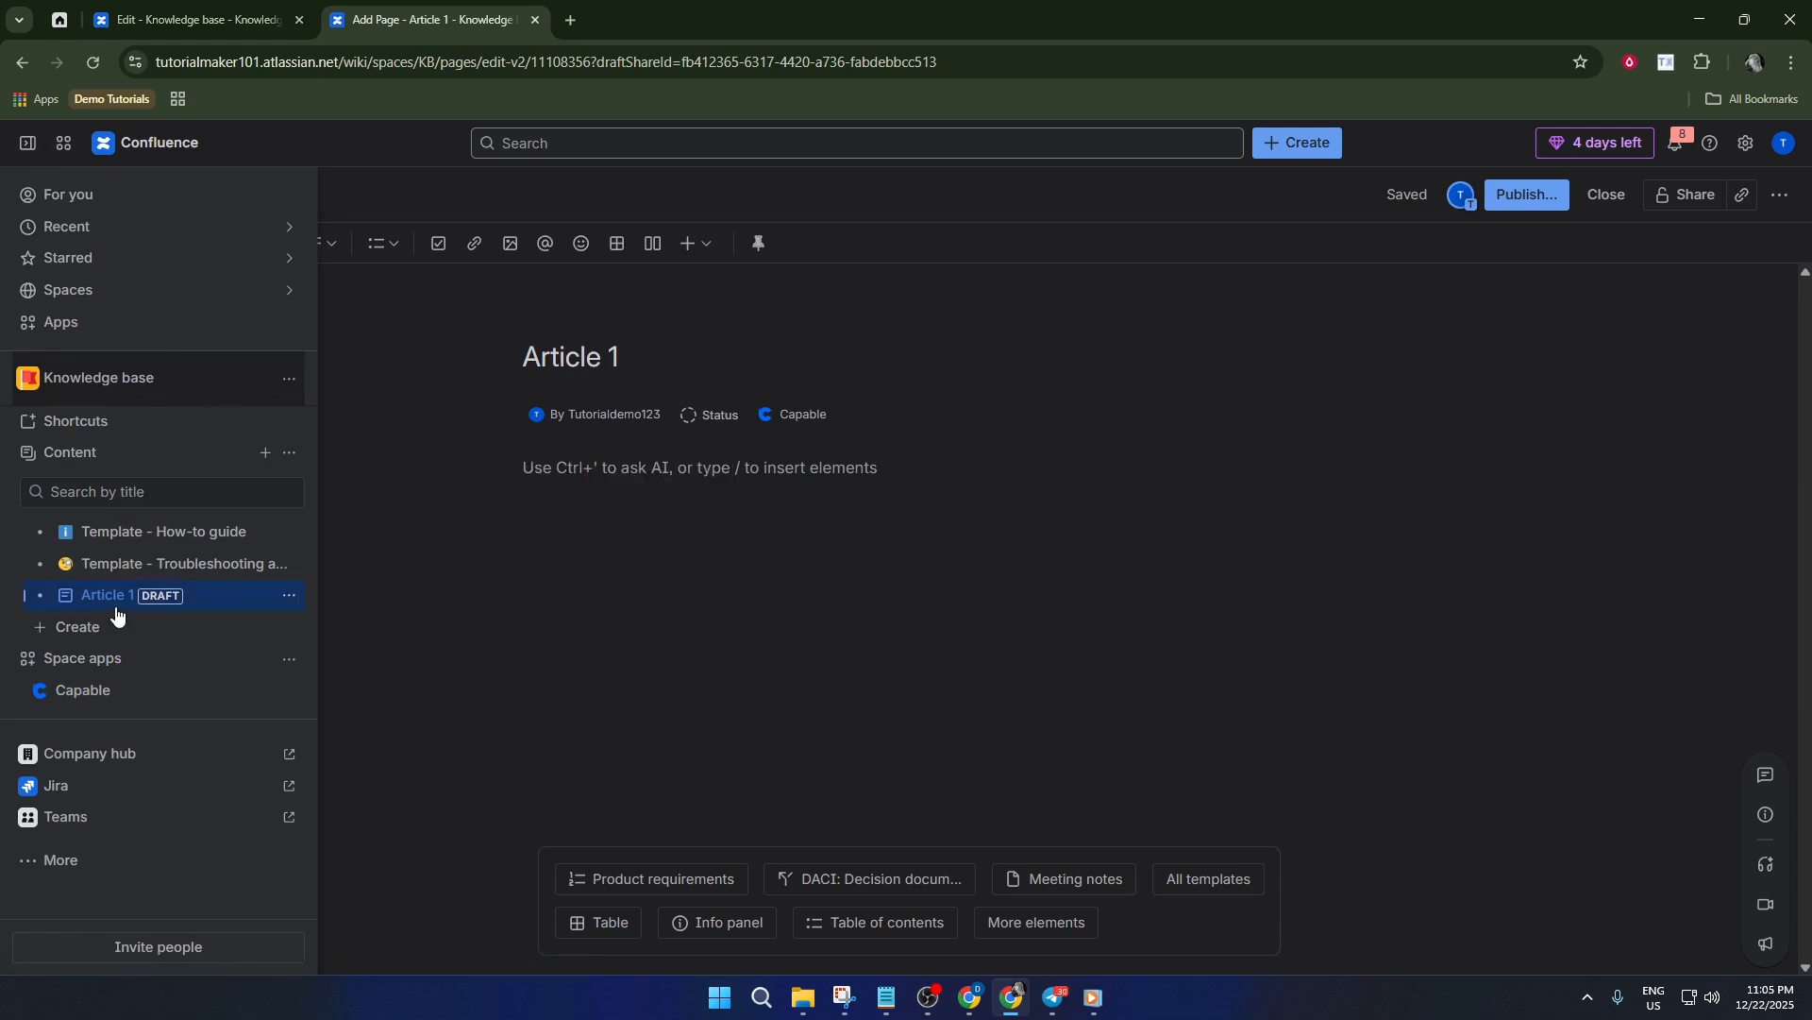
click(39, 605)
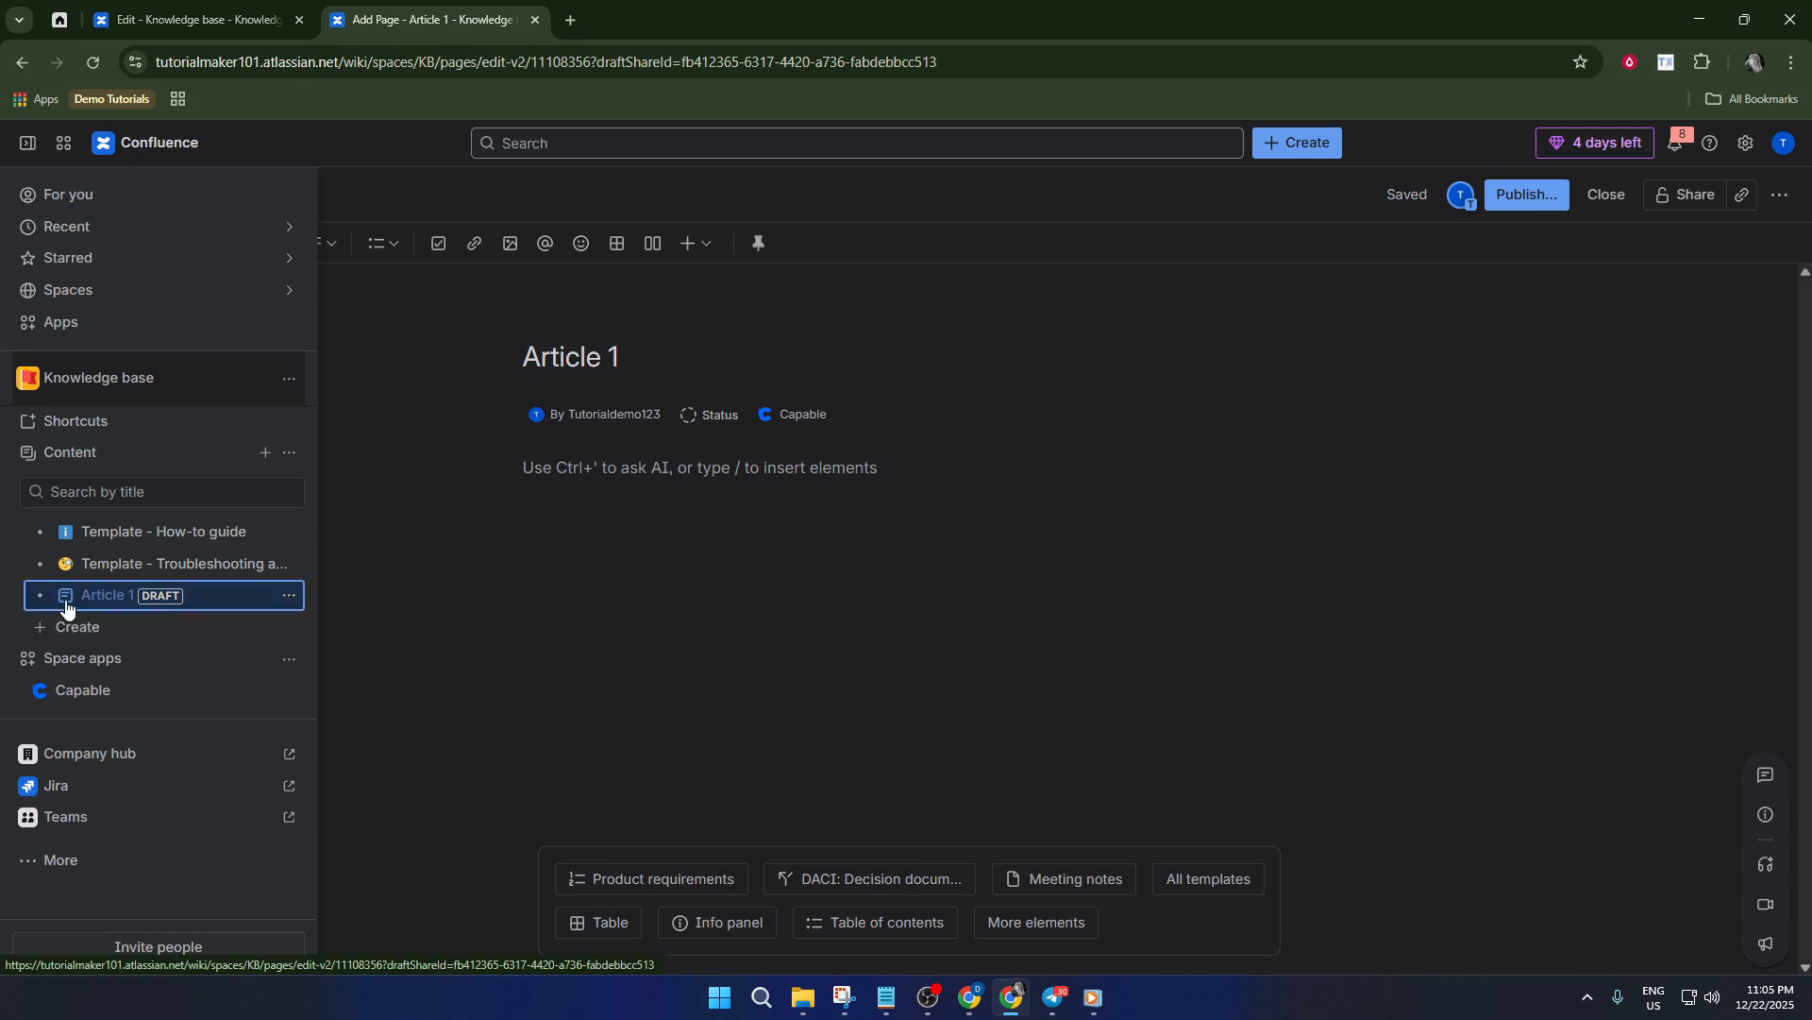
mouse_move(121, 576)
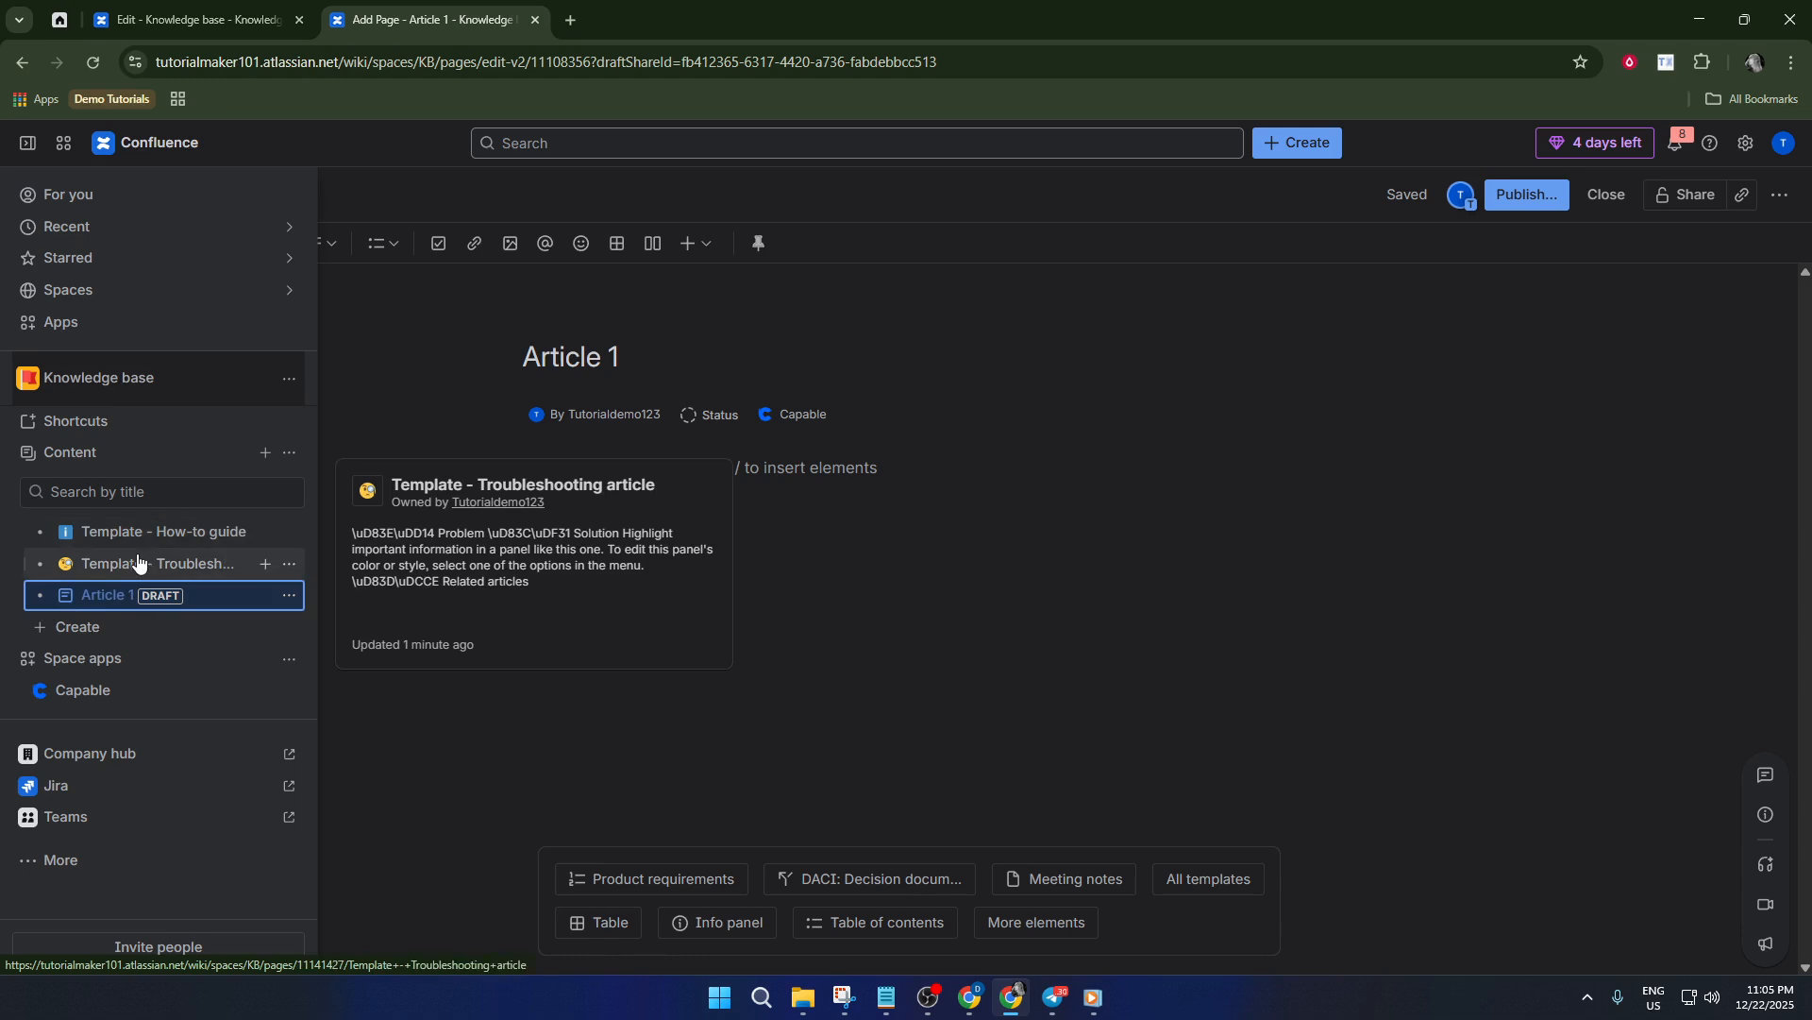
- Review the Knowledge base overview page through its recently updated content and open it for editing
click(149, 394)
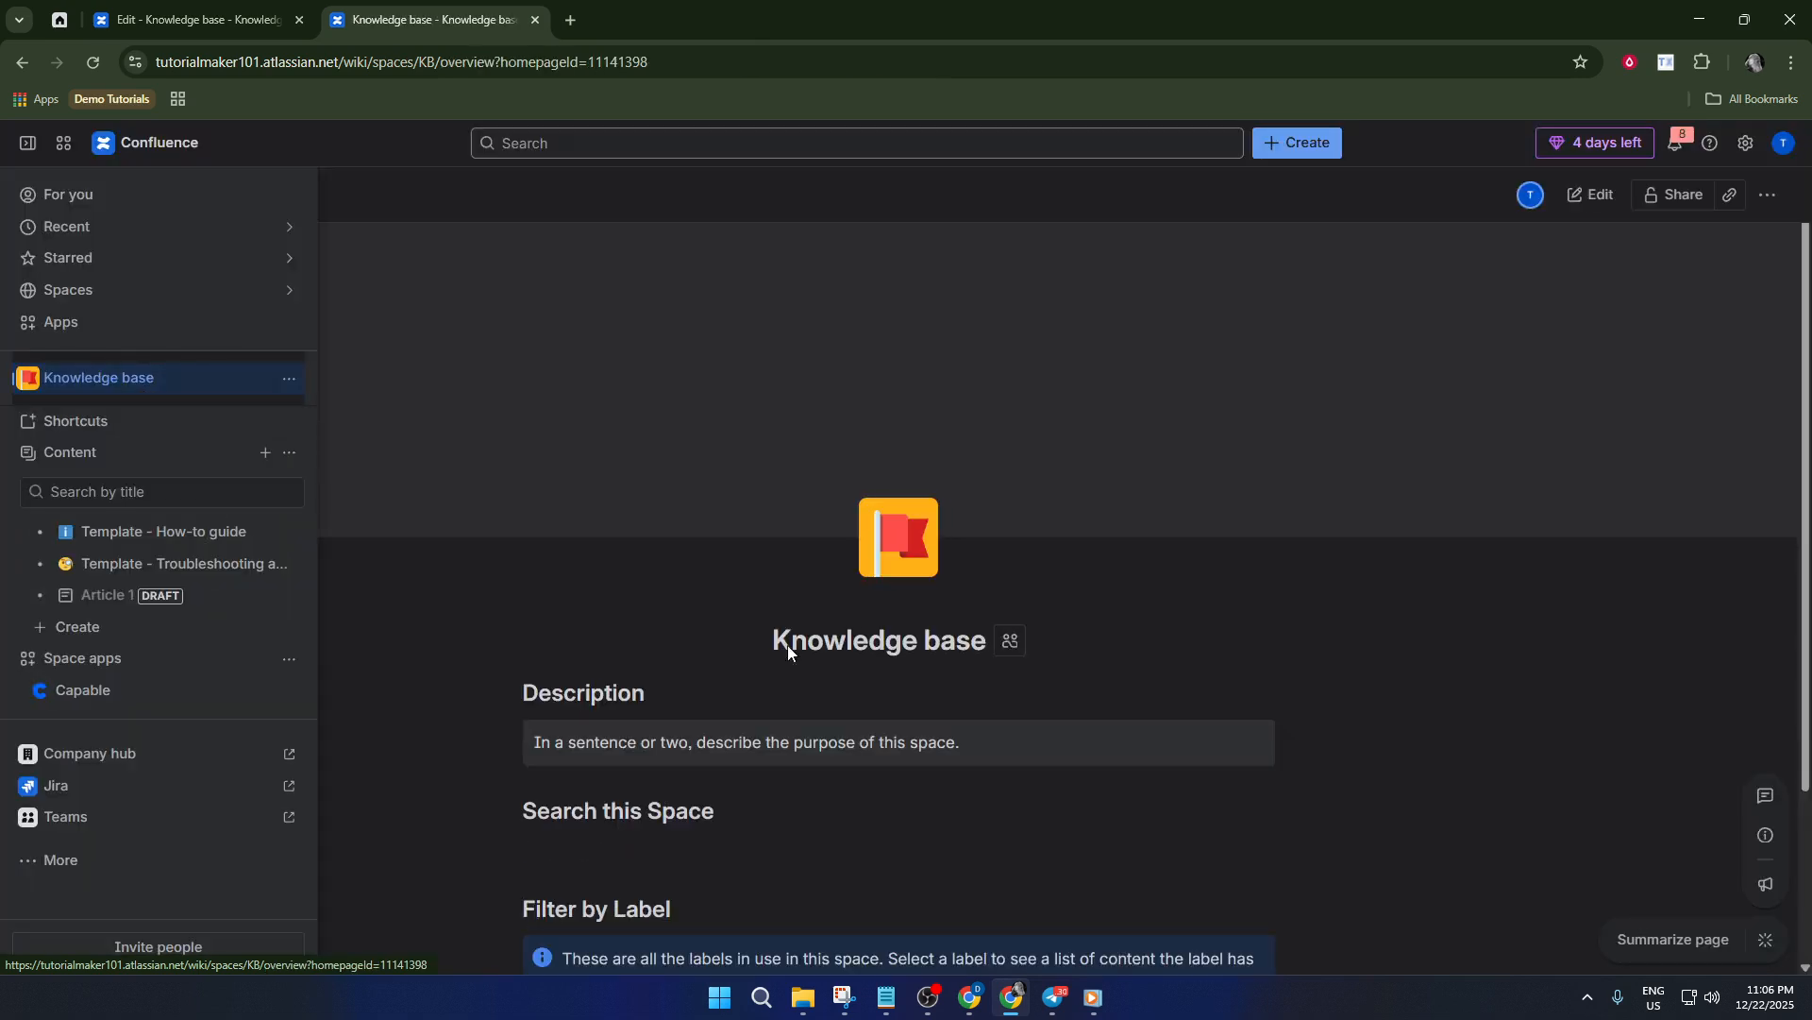
scroll(774, 704, down, 3)
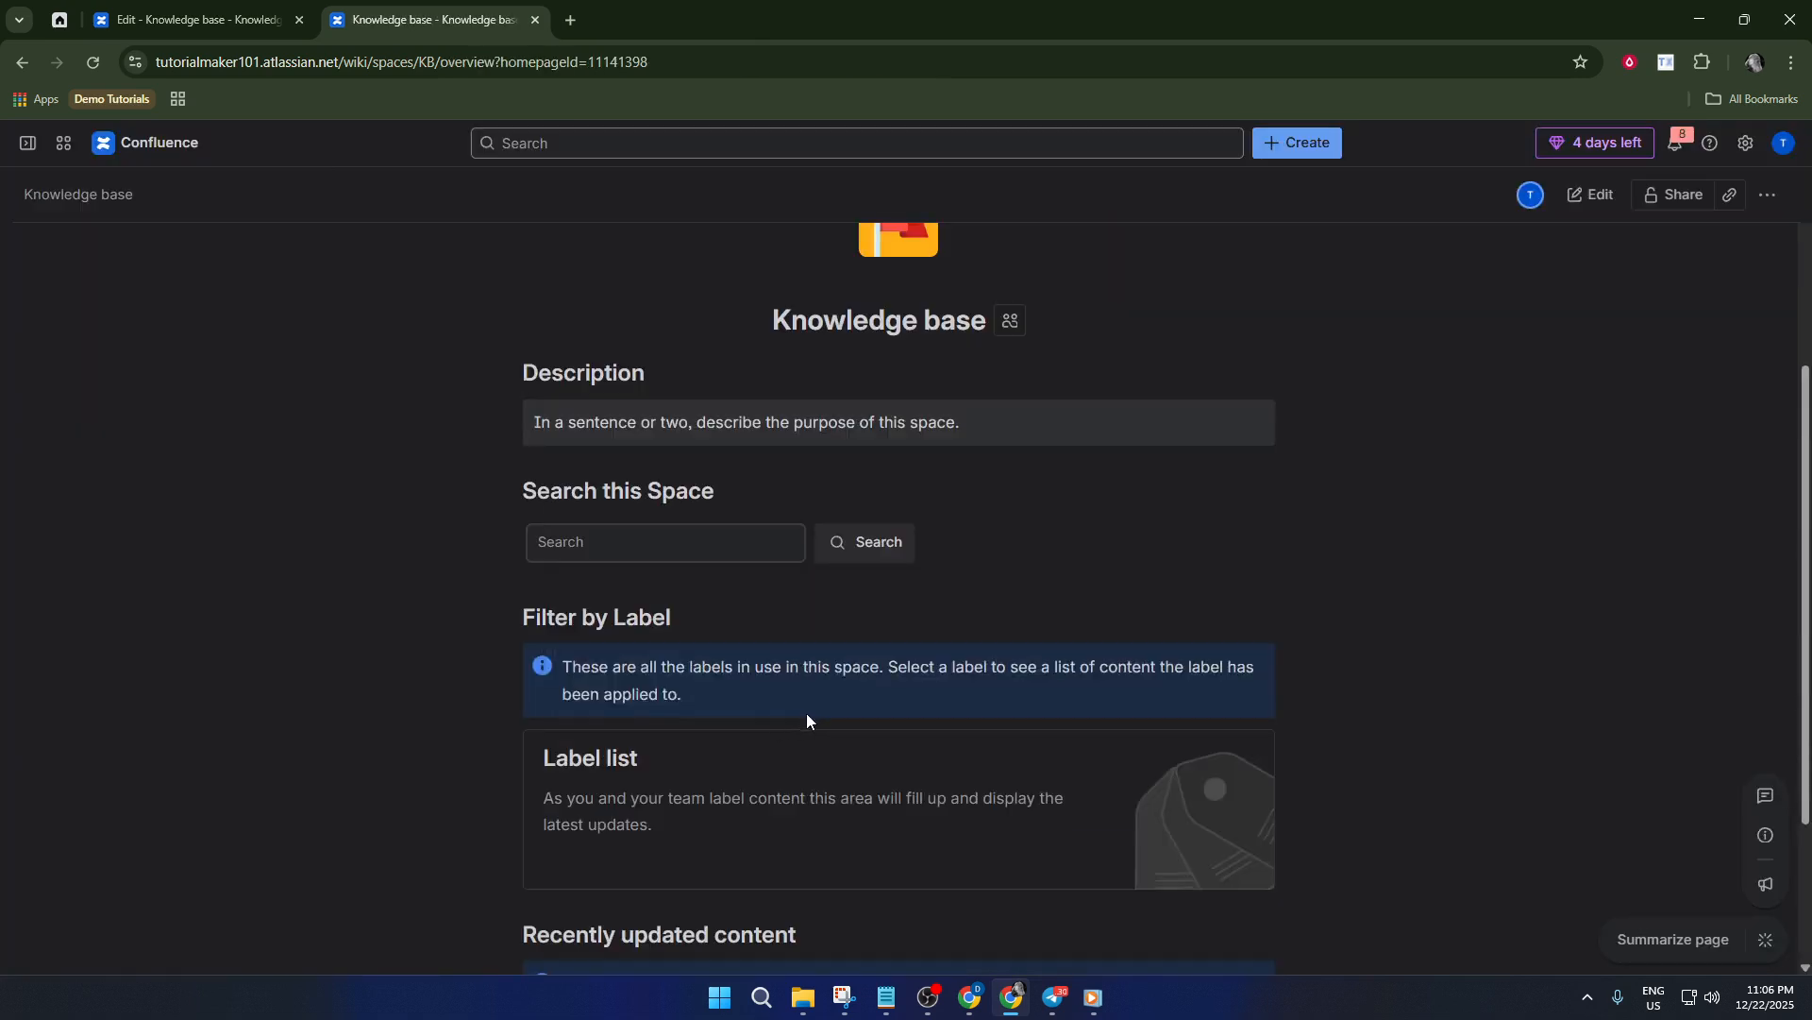
scroll(807, 719, down, 2)
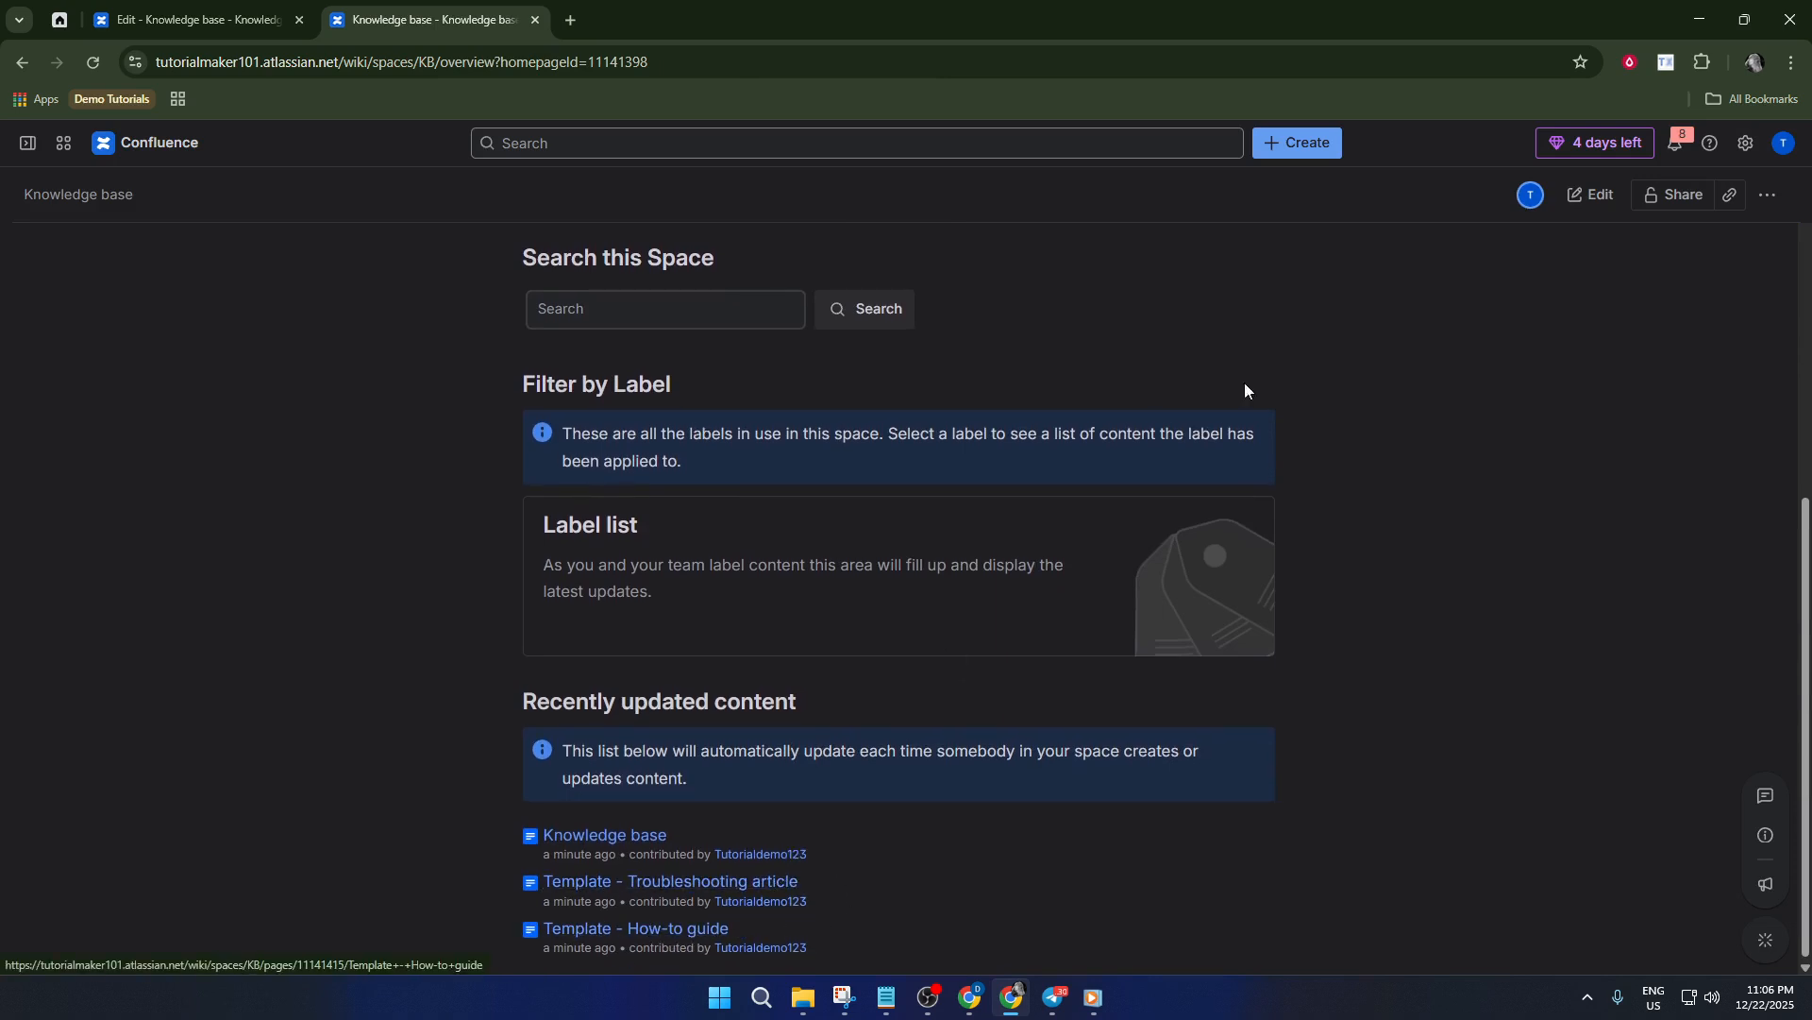
click(1600, 201)
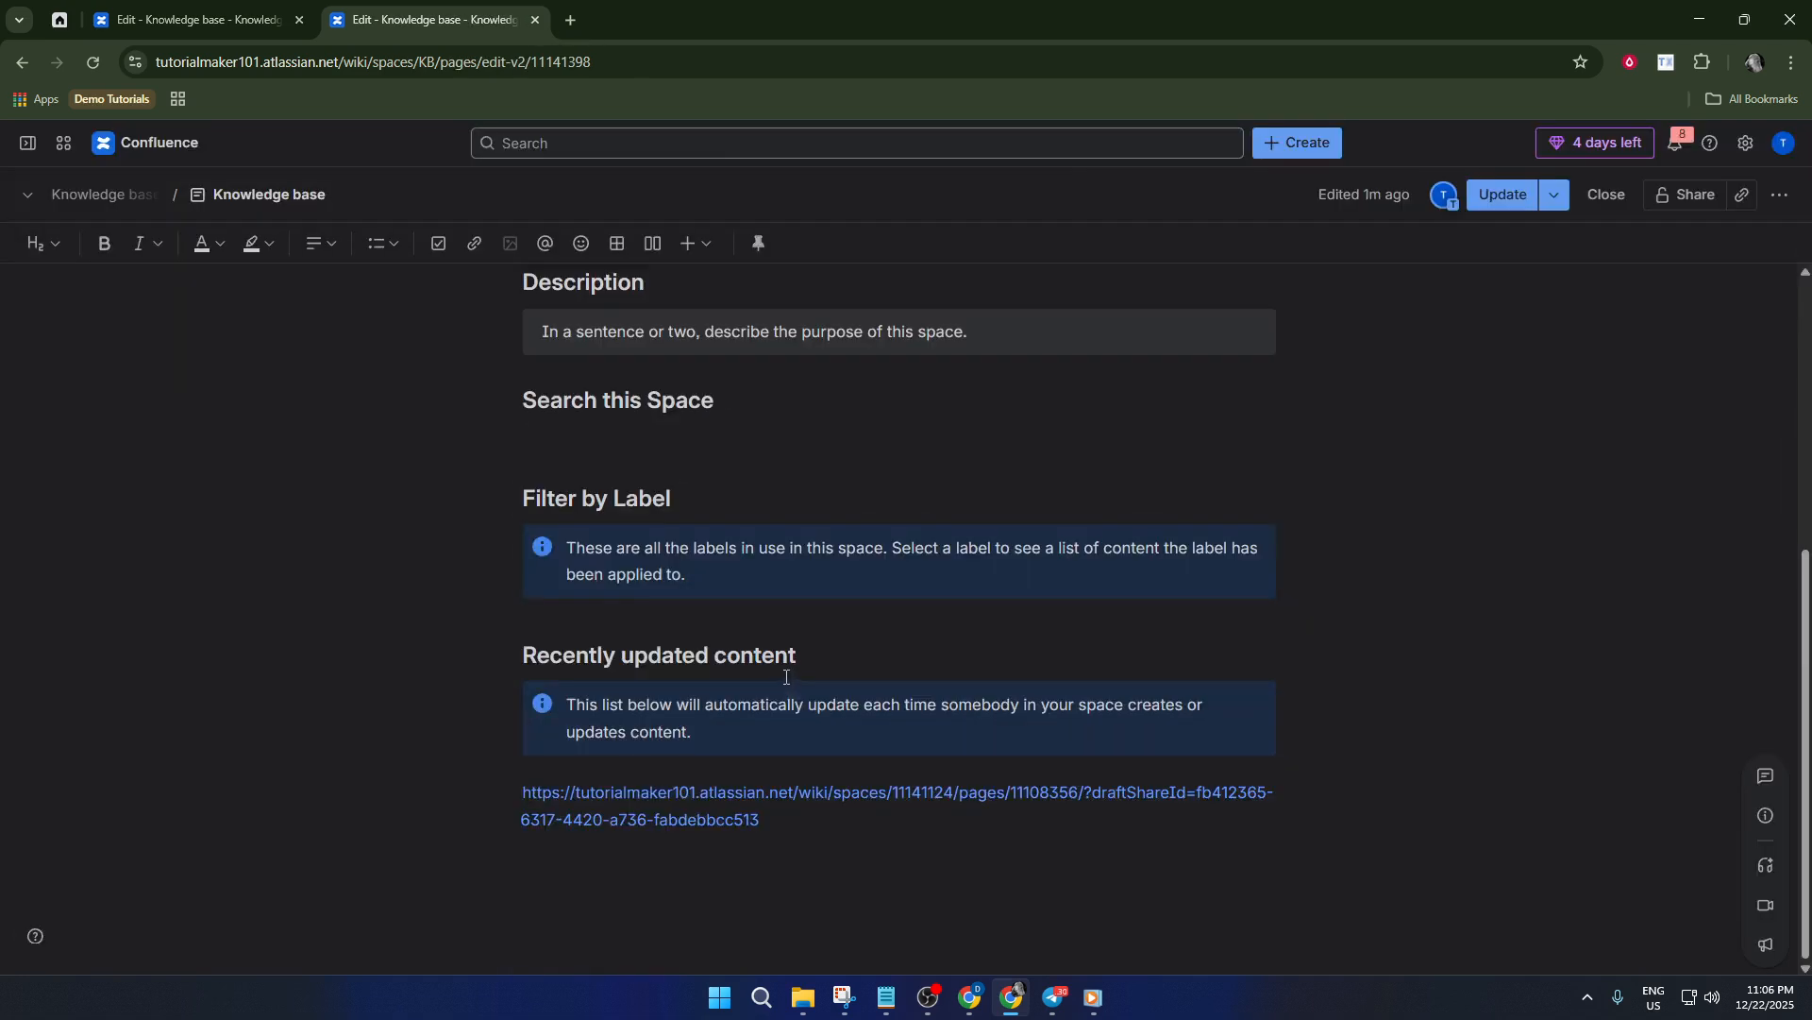
- Return to the original browser tab with the overview page editor and place the cursor after the untitled draft page link
click(231, 17)
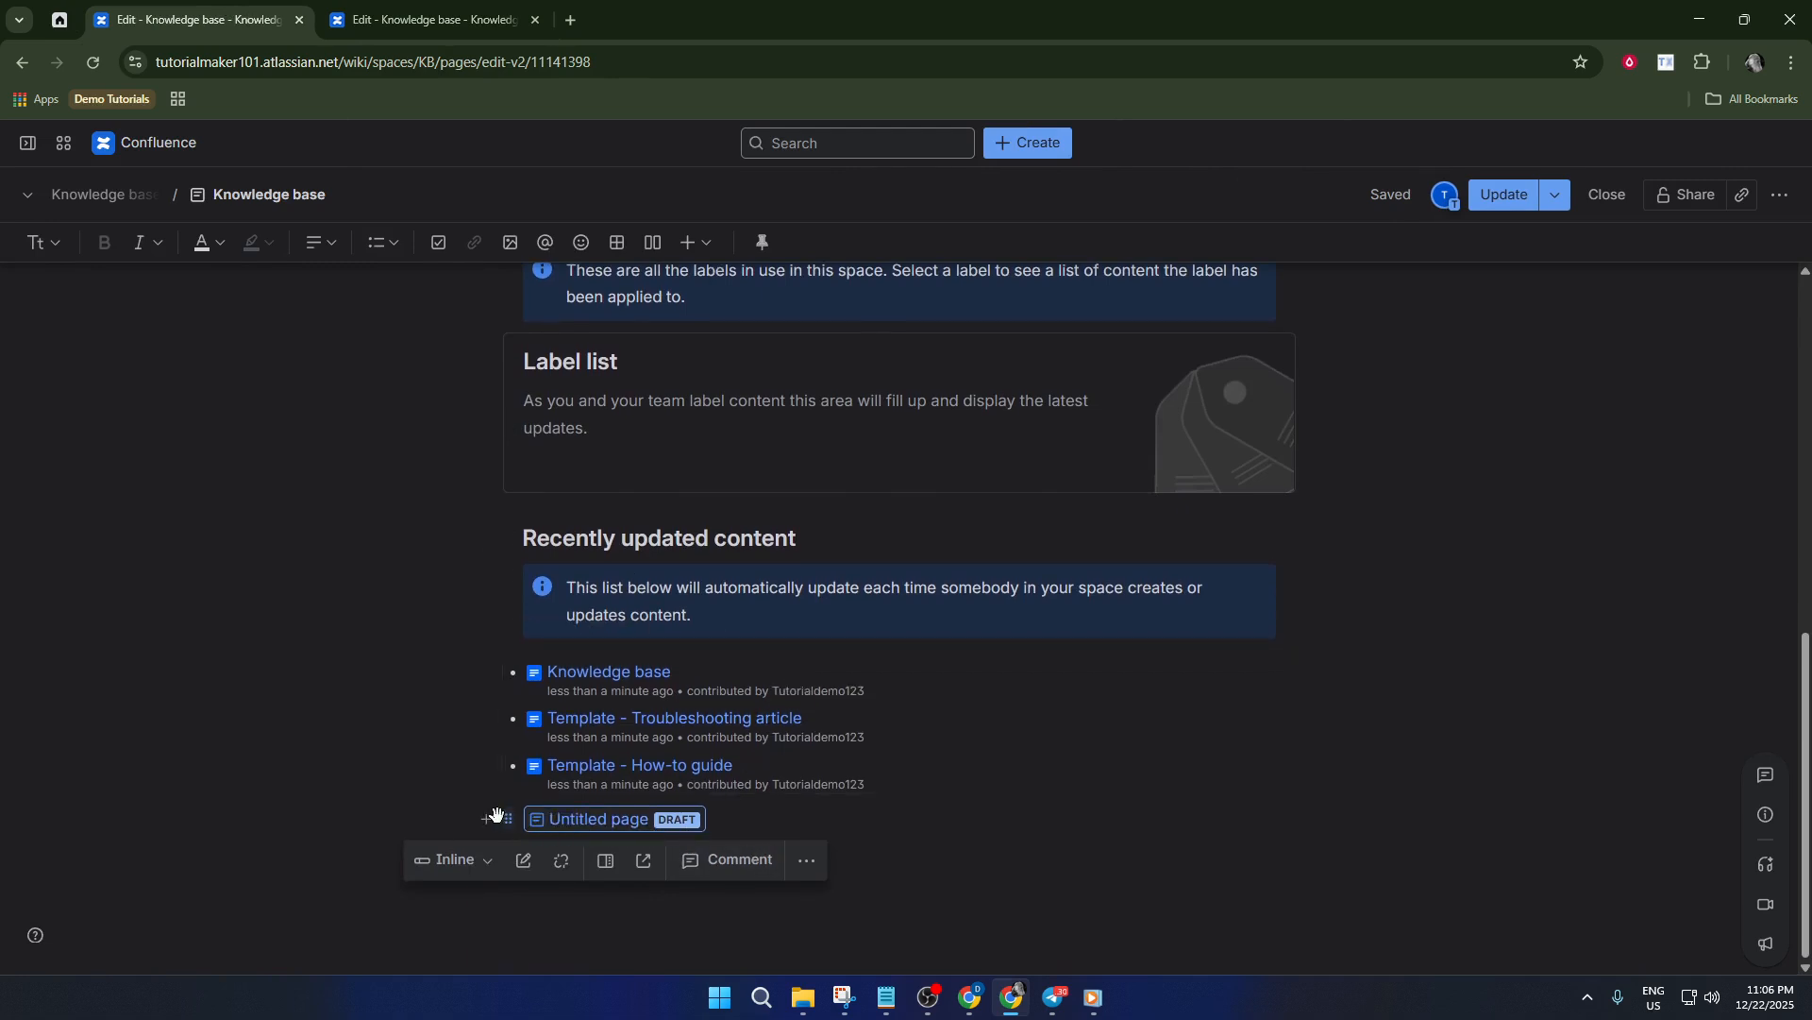
click(732, 818)
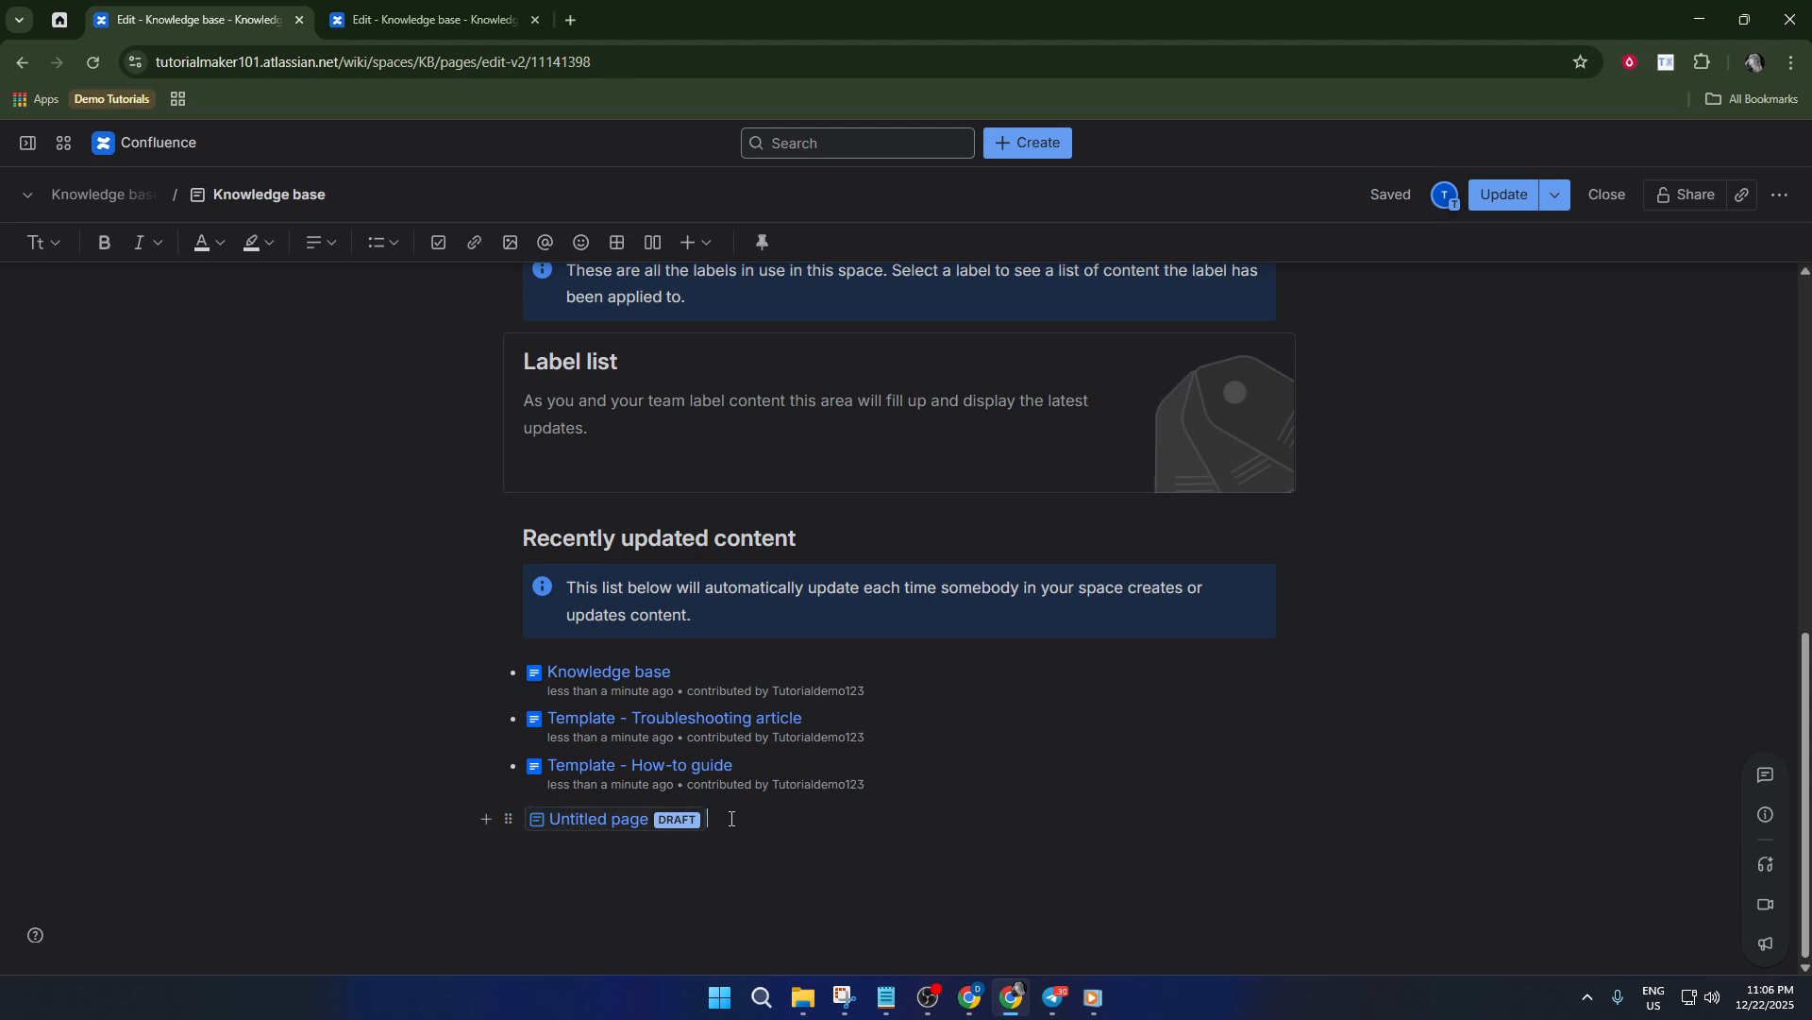
mouse_move(661, 826)
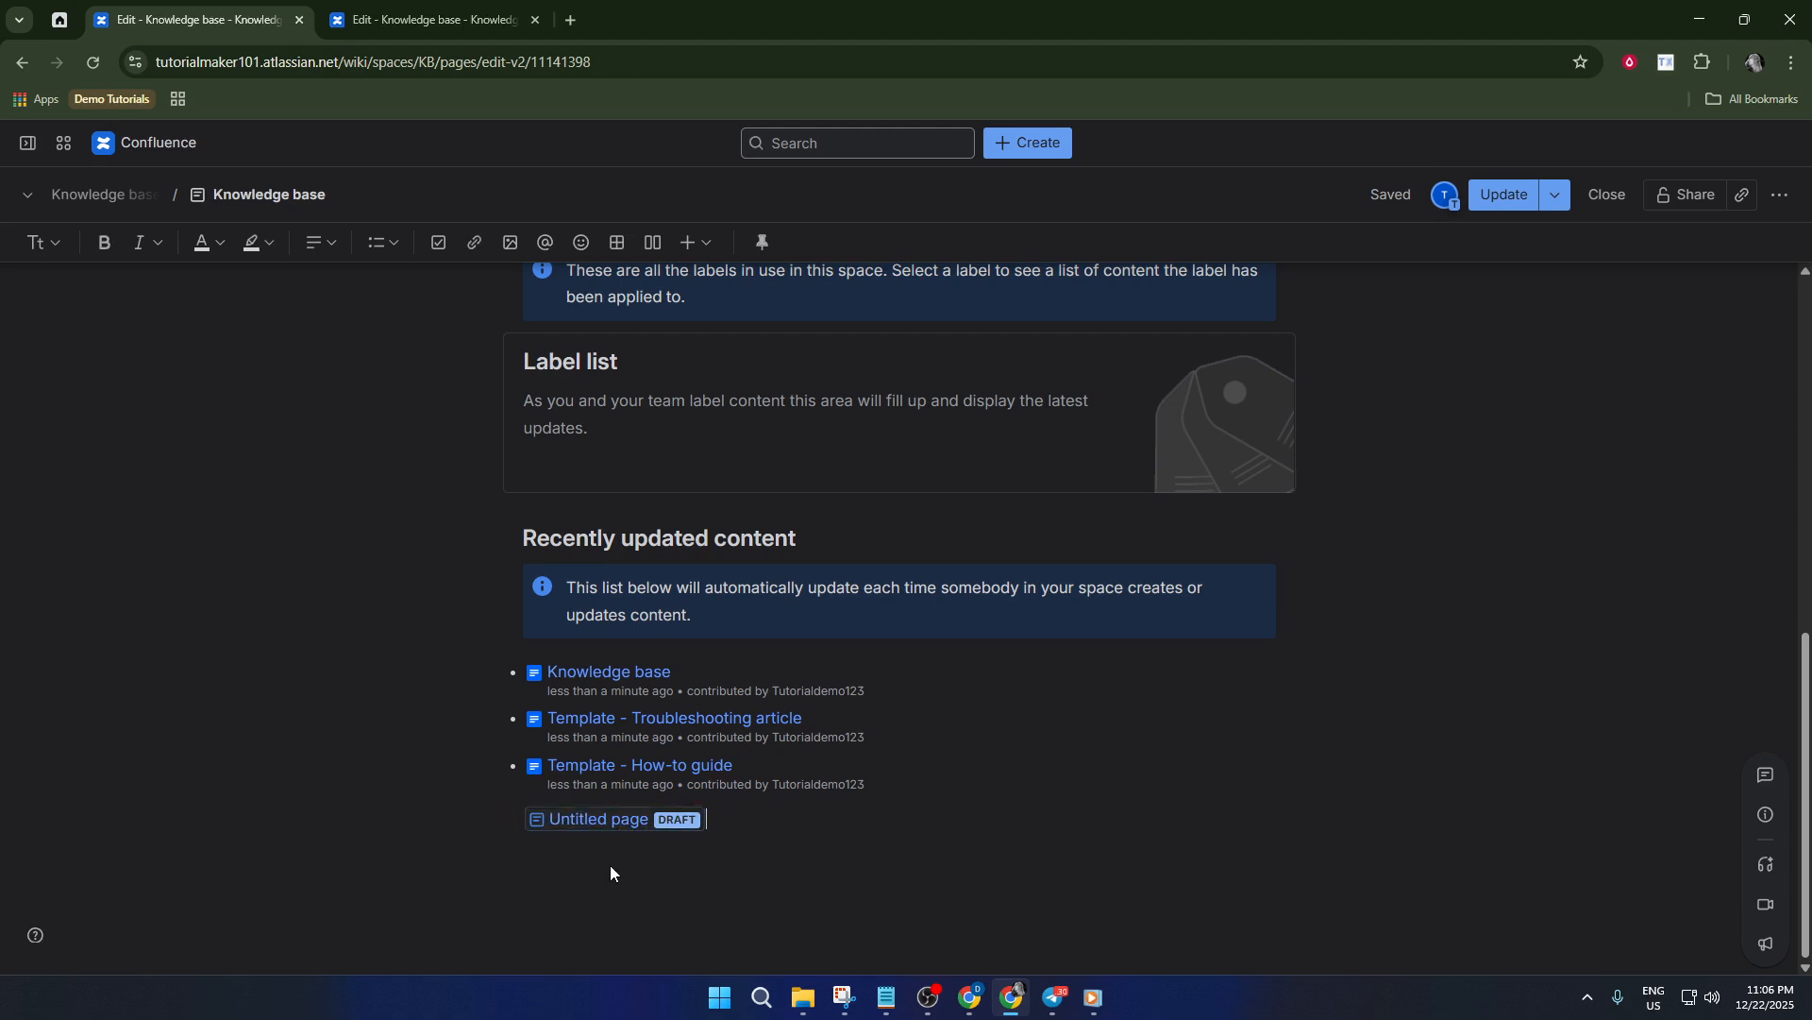